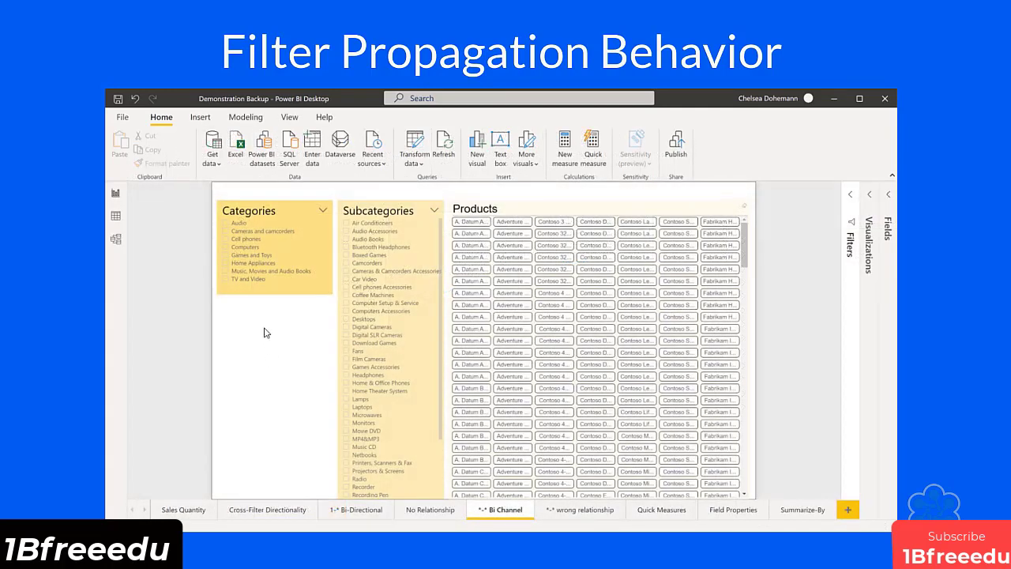
click(242, 227)
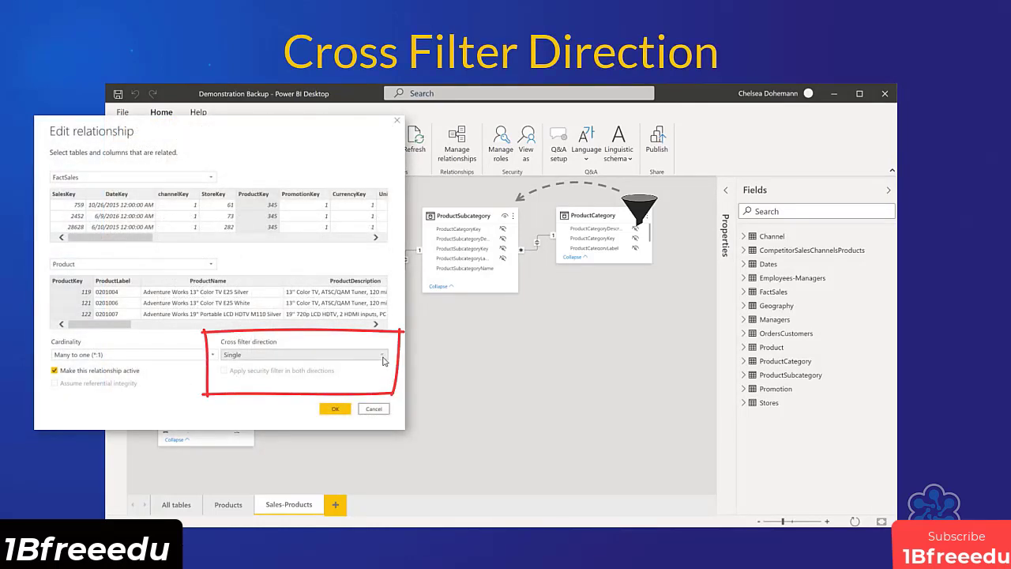
View the cross filter direction options of the relationship between FactSales and Product.
click(383, 357)
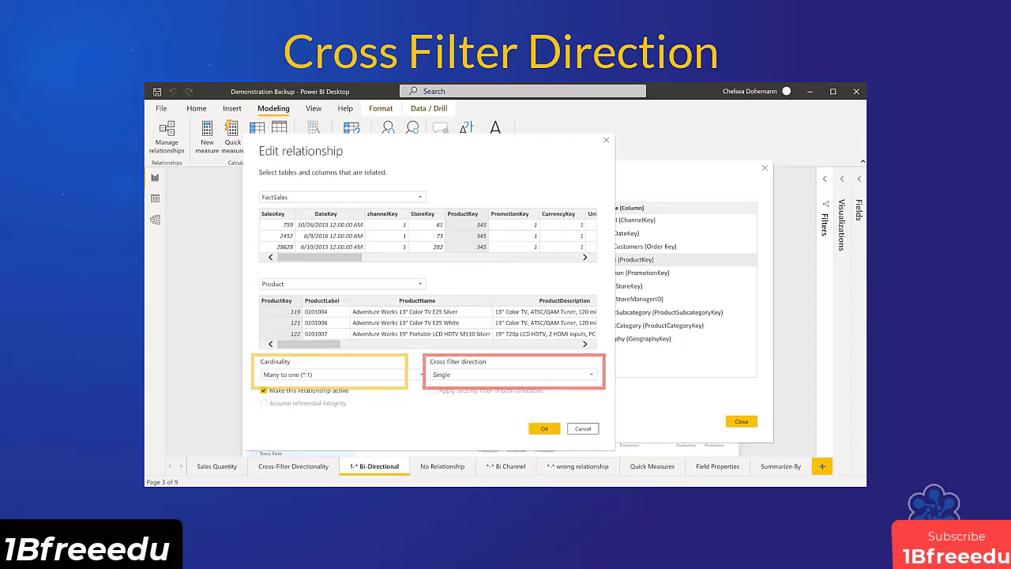
click(590, 378)
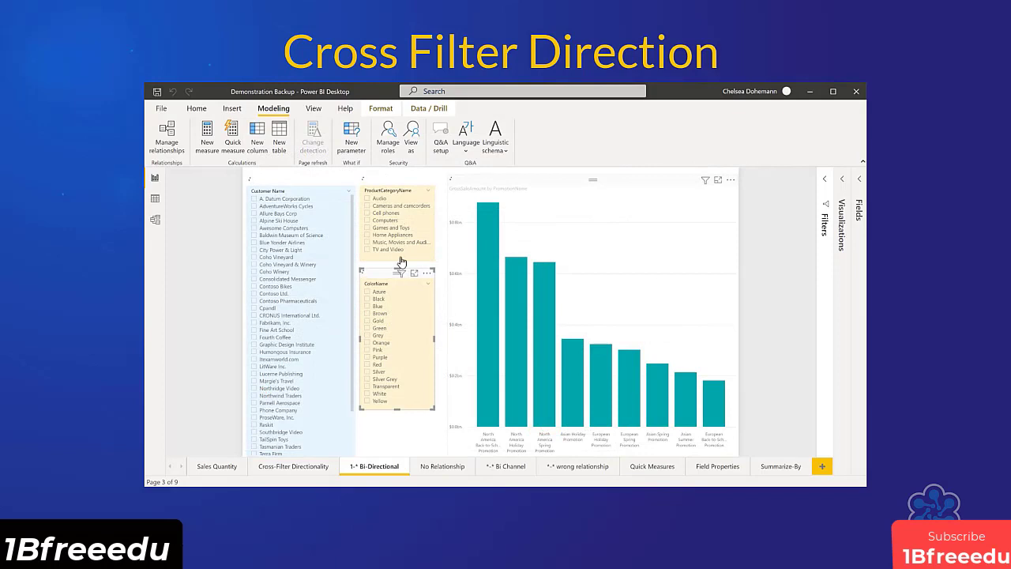
Filter the report by different customers in turn, finishing with A. Datum Corporation, and add the Home Appliances product category to the filter.
click(284, 199)
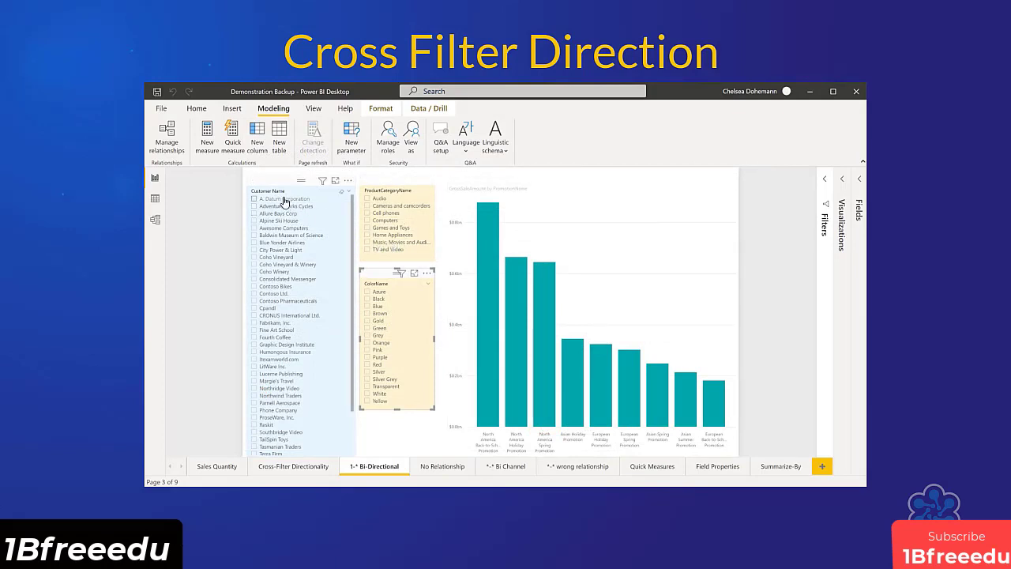
click(282, 206)
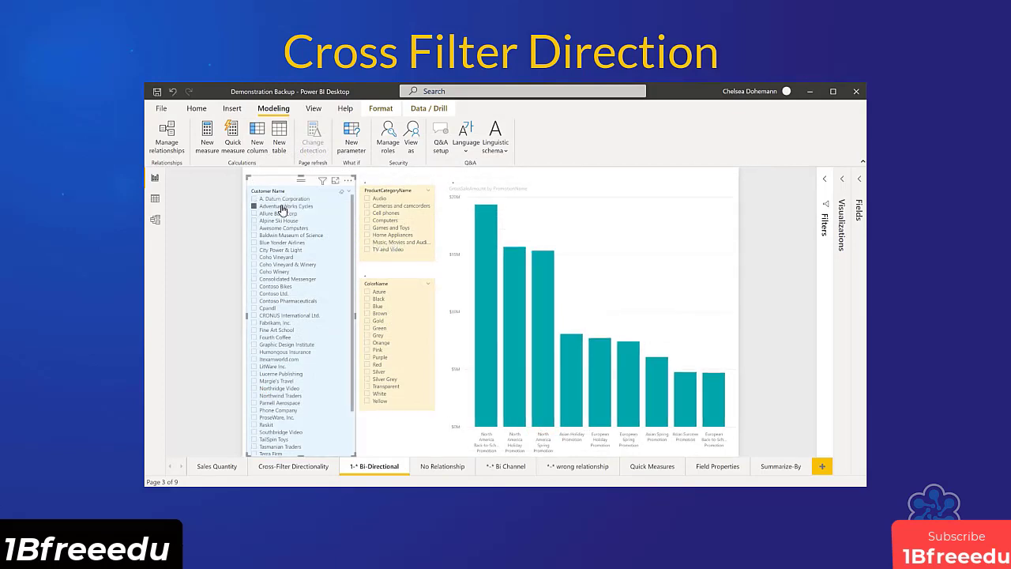
click(279, 228)
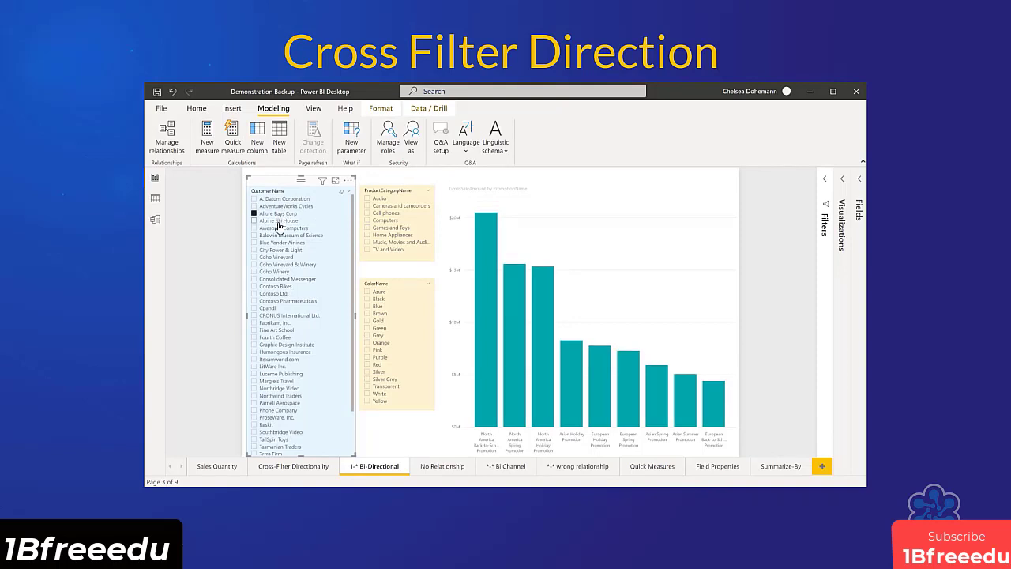
click(282, 234)
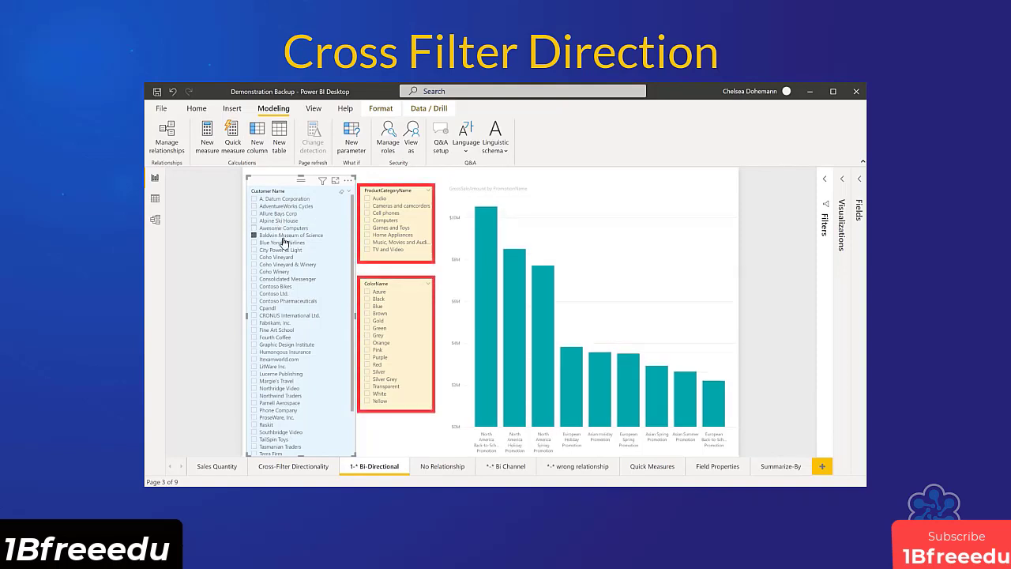
click(284, 242)
click(286, 199)
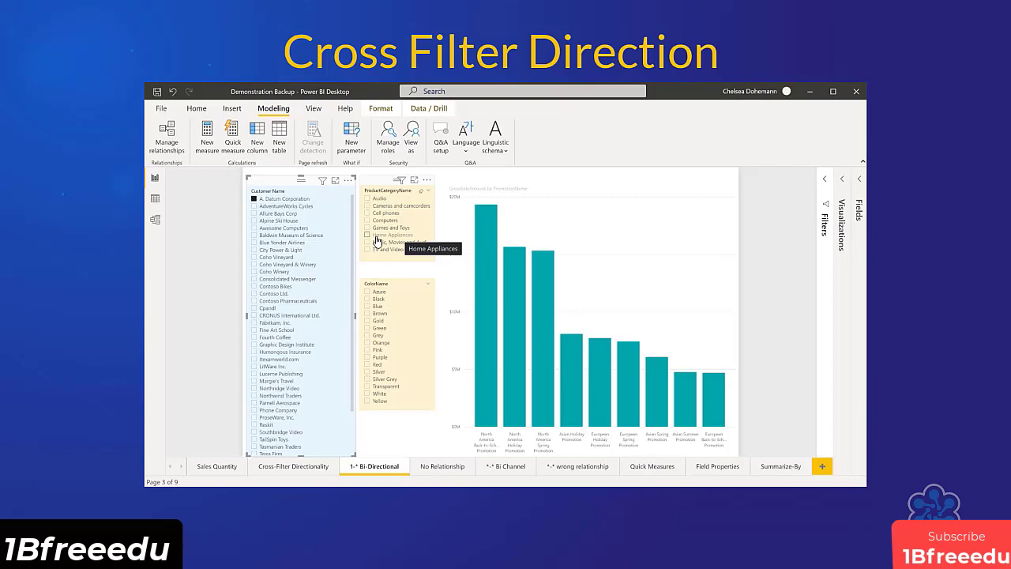
click(376, 239)
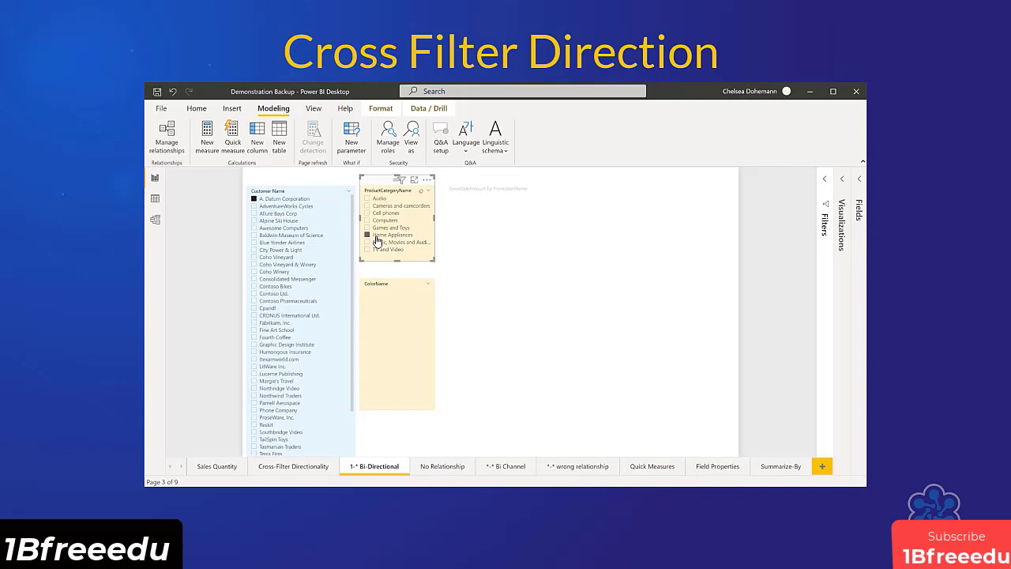
In the model, set the cross filter direction of the relationship between FactSales and Product to Both.
click(155, 221)
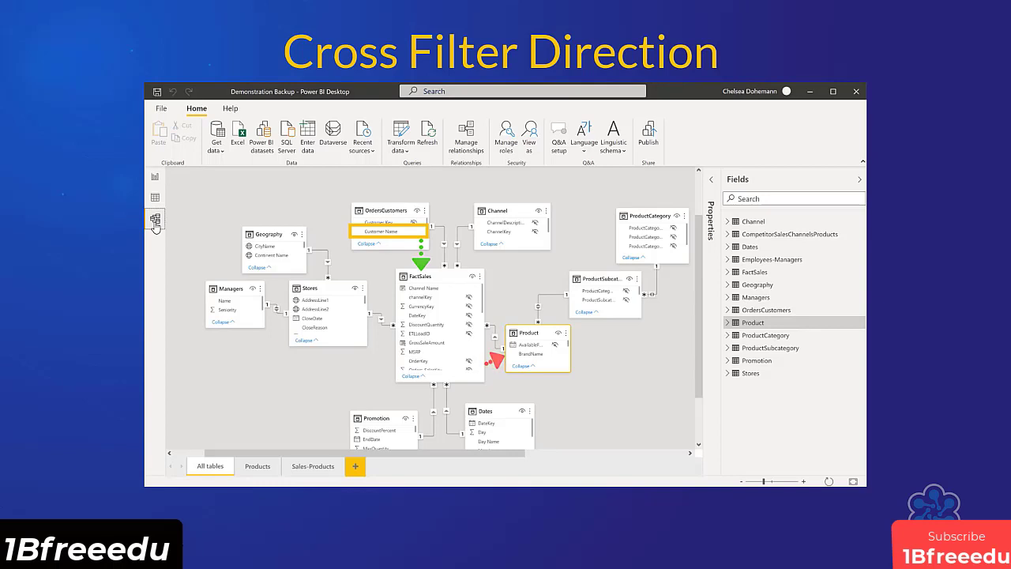
right_click(495, 331)
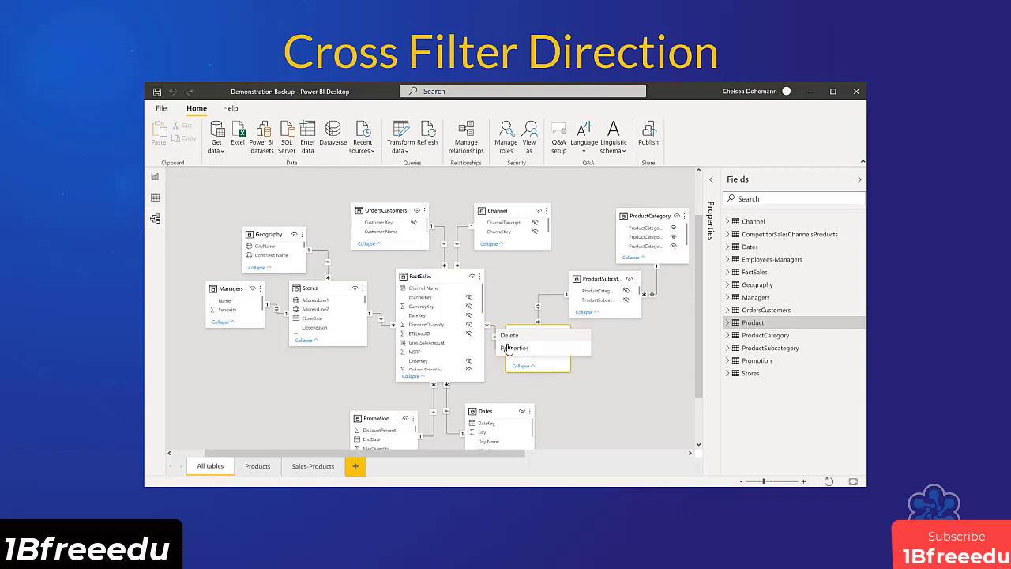
click(514, 348)
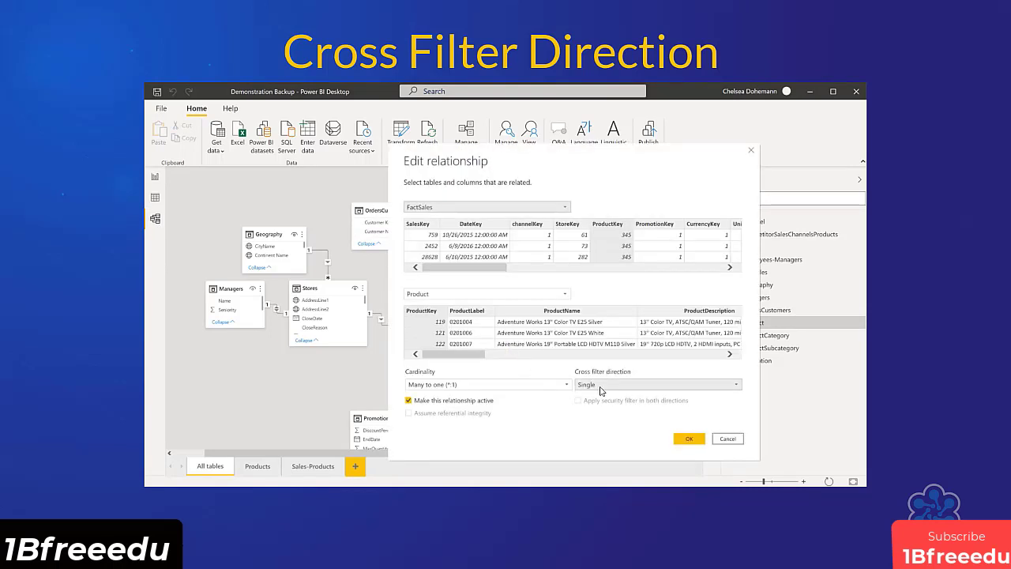
click(600, 387)
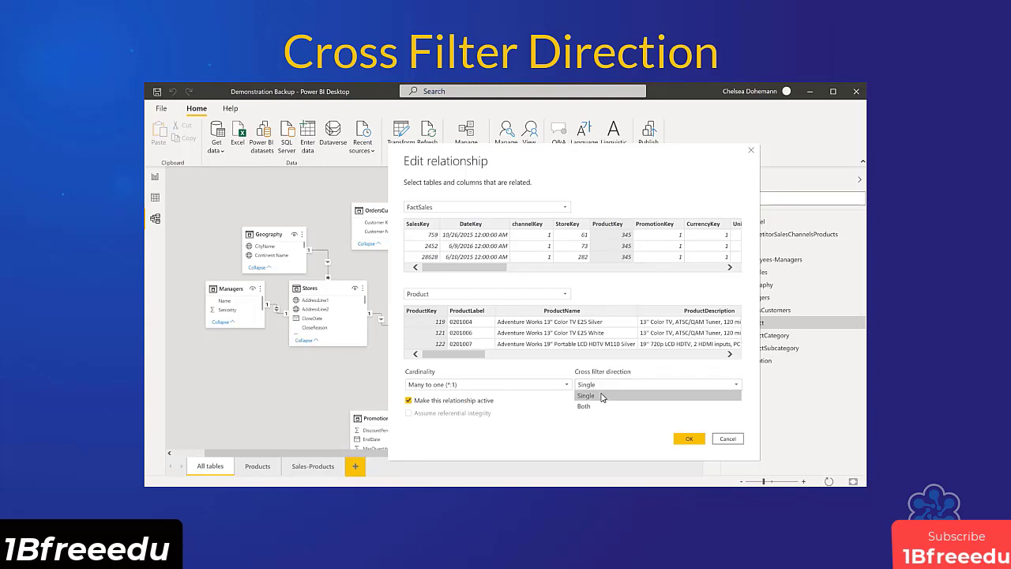
click(605, 408)
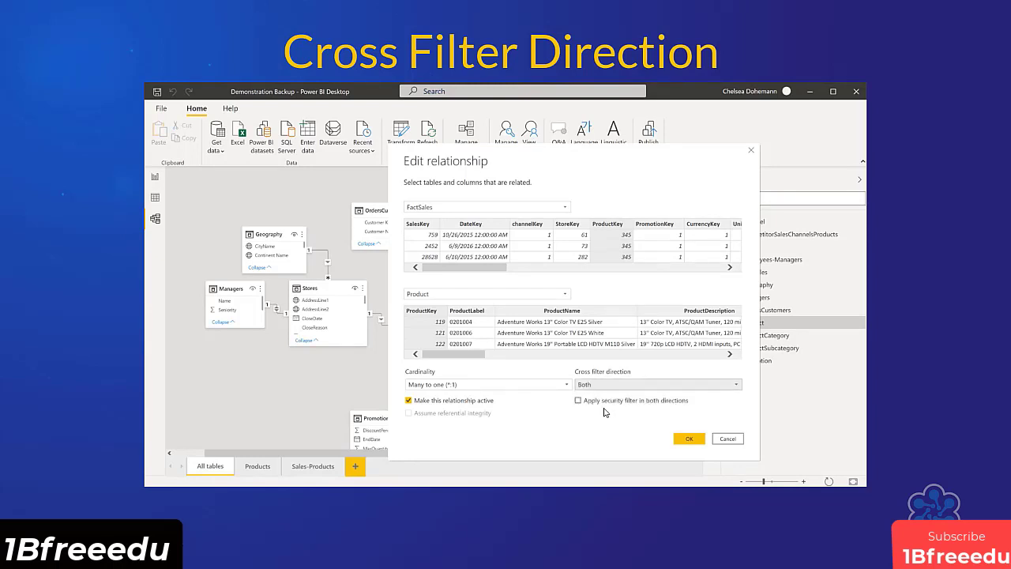
click(685, 439)
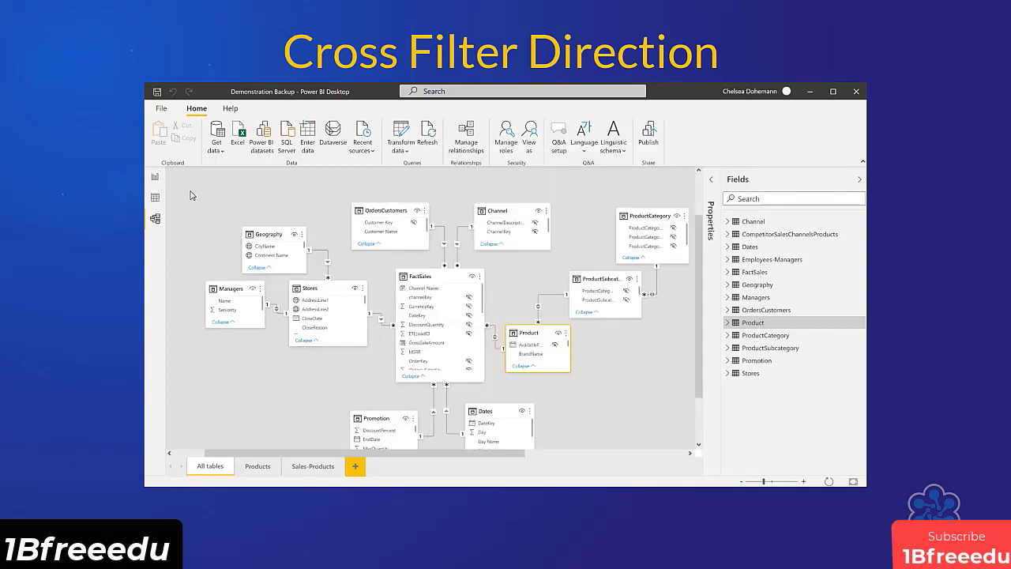
Back in the report, switch the A. Datum Corporation customer filter on and off to compare the product categories, leaving it selected.
click(155, 177)
click(254, 199)
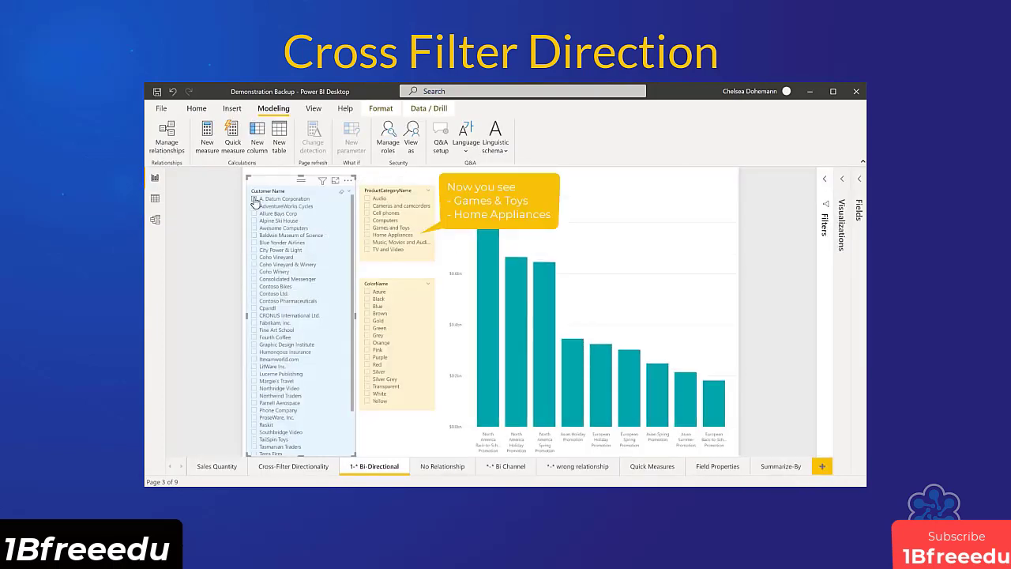
click(253, 199)
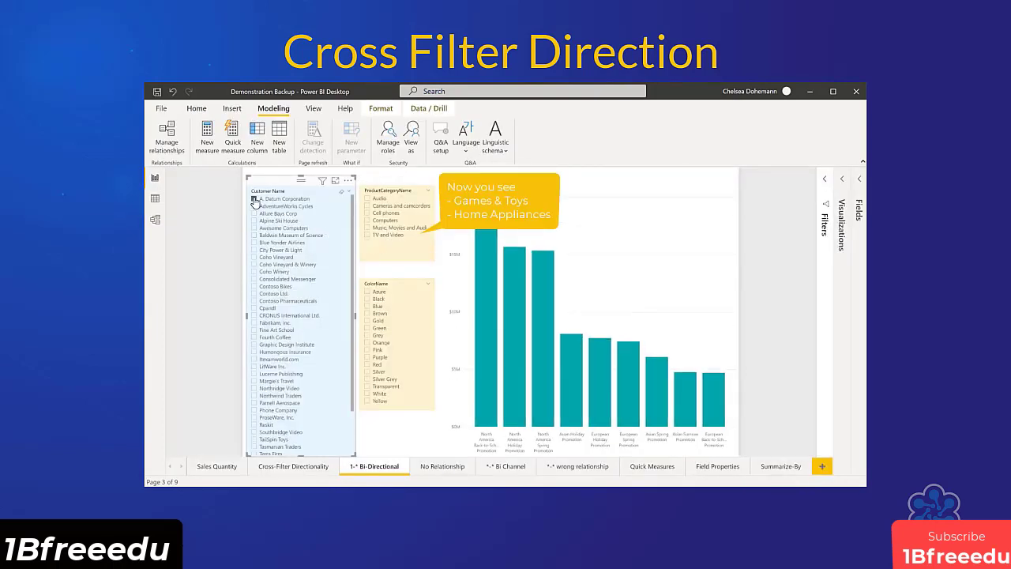
click(254, 199)
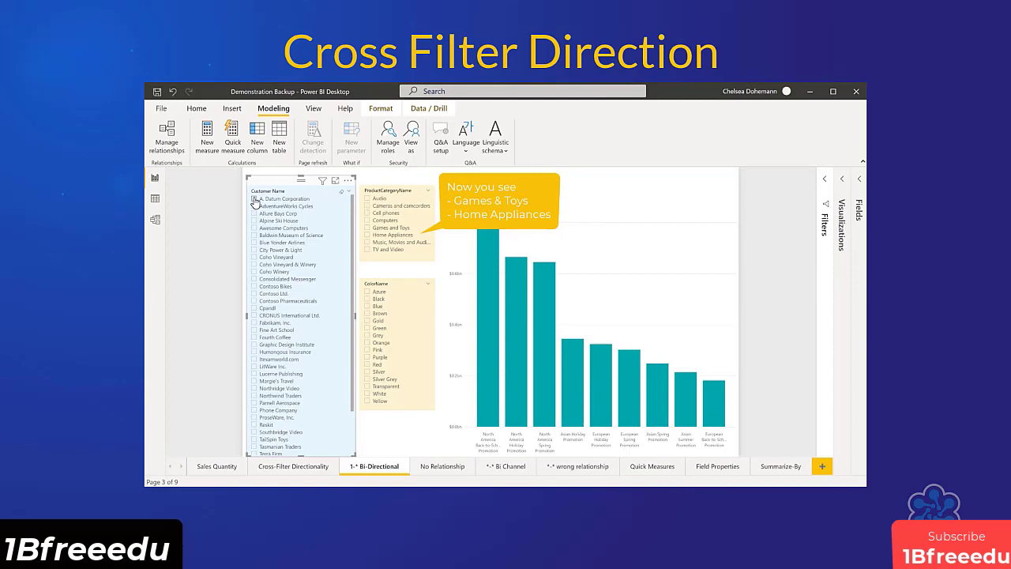
click(254, 199)
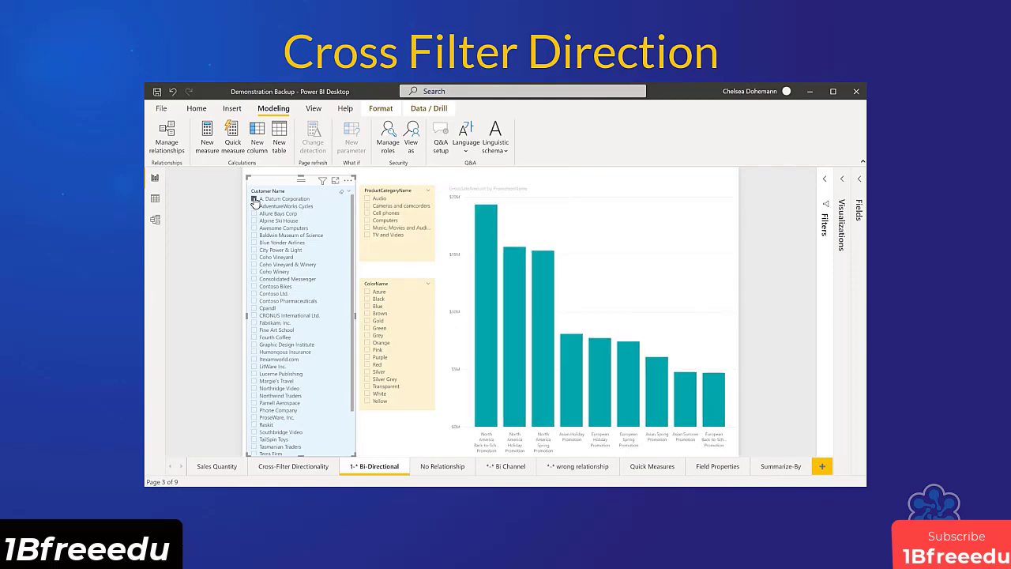
Return to the model diagram showing all table relationships.
click(156, 222)
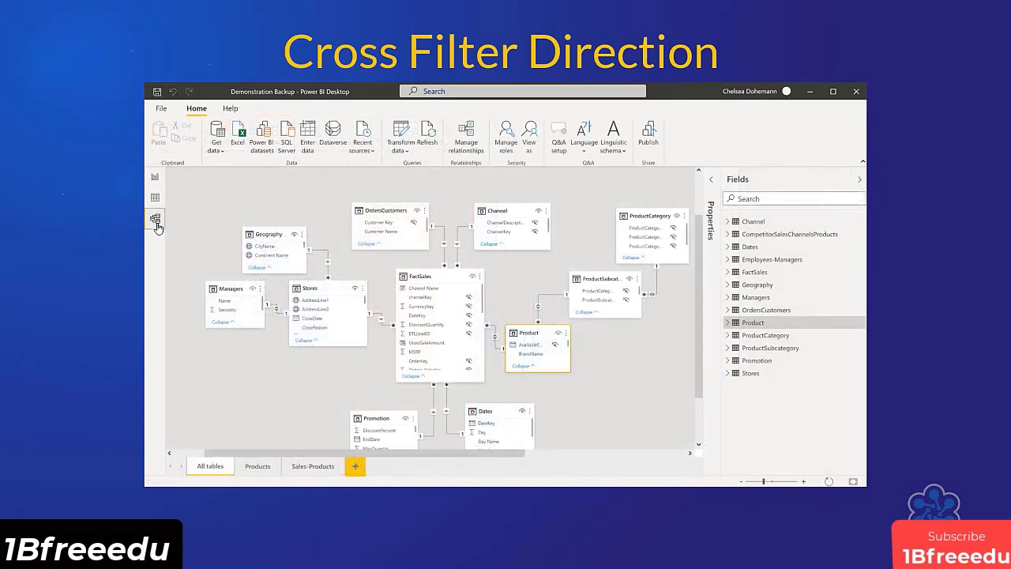
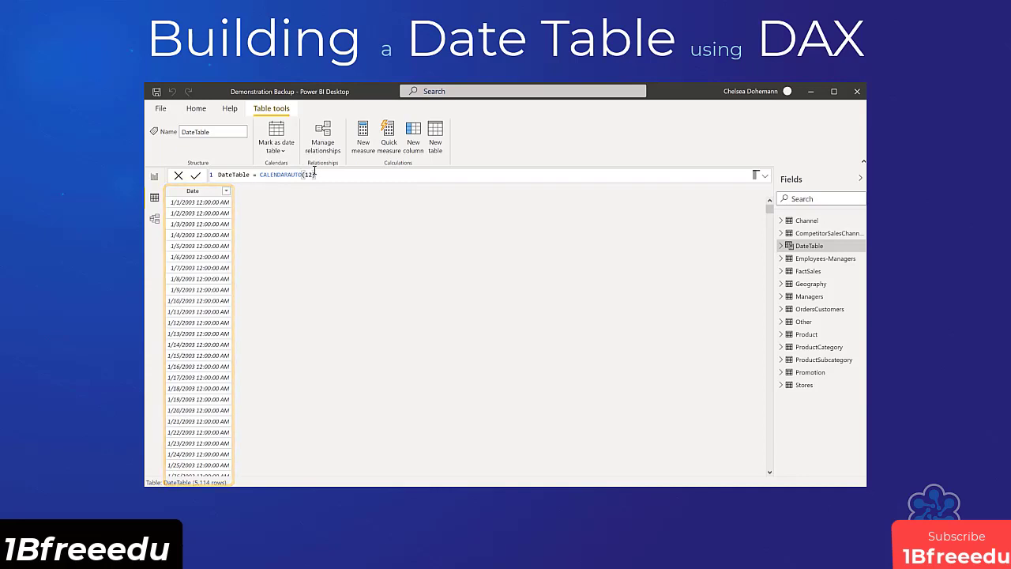
Redefine DateTable with CALENDAR(DATE(2021,1,1),DATE(2025,12,31)) in place of the CALENDARAUTO function.
drag(316, 174, 261, 176)
key(BackSpace)
text(caLENDAR()
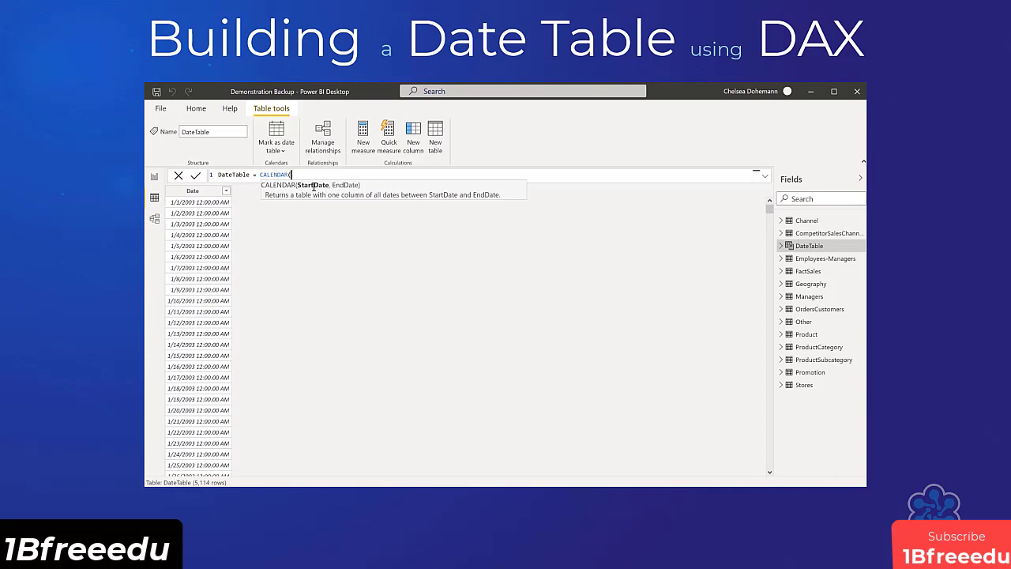
text(DATE)
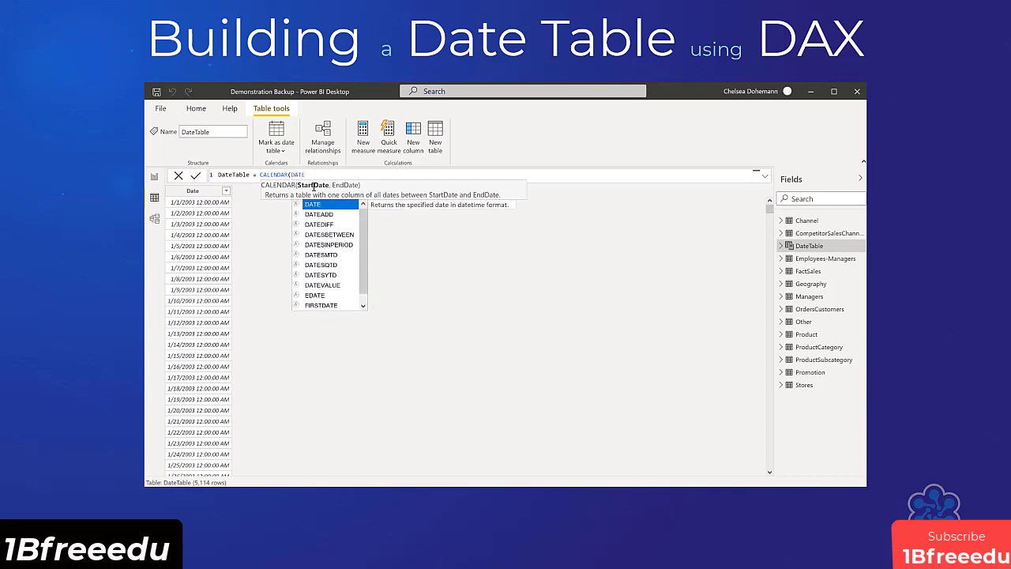
text(()
text(2)
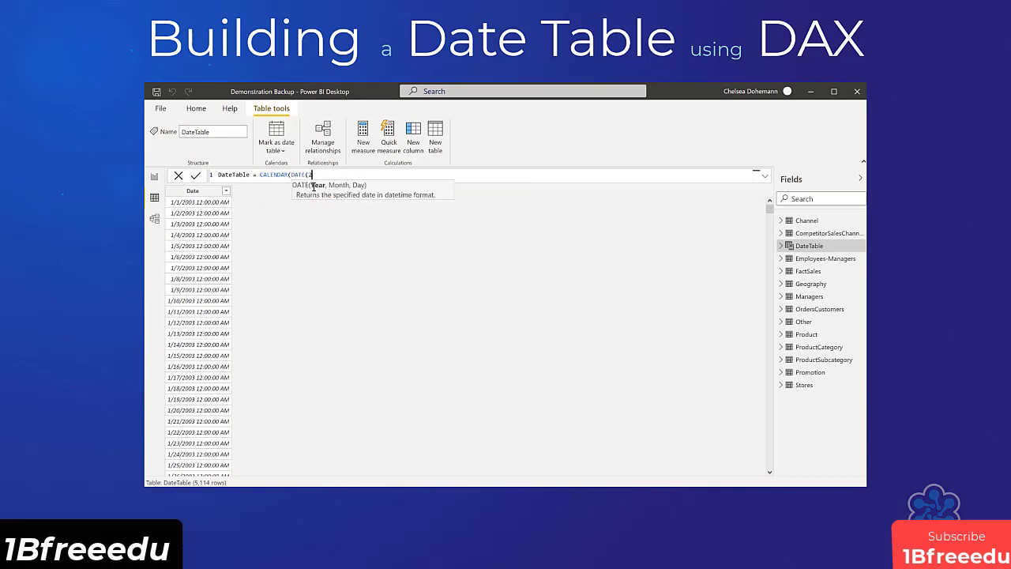
text(021,1,1),)
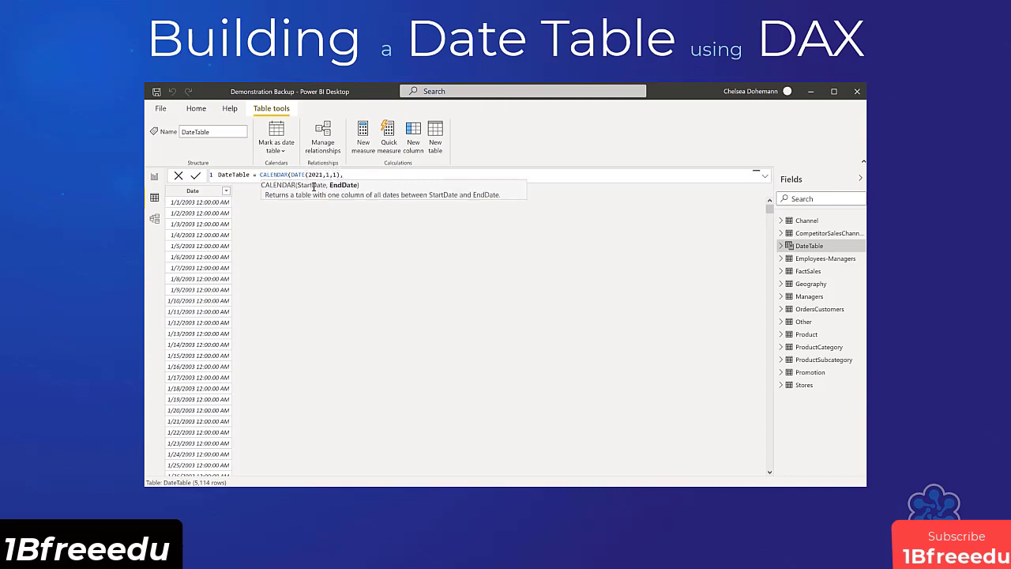
text(DATE(2025,)
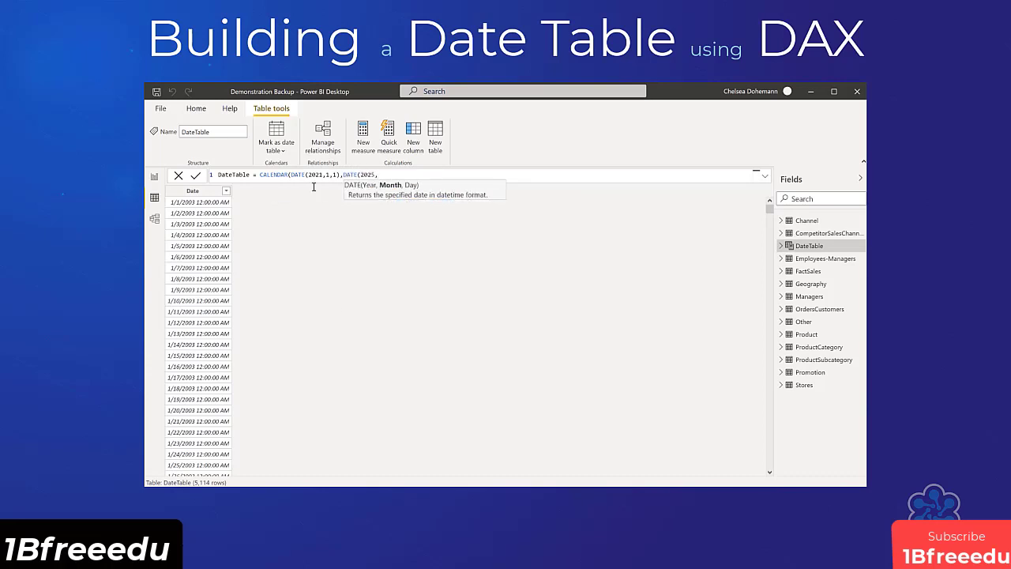
text(12,31)))
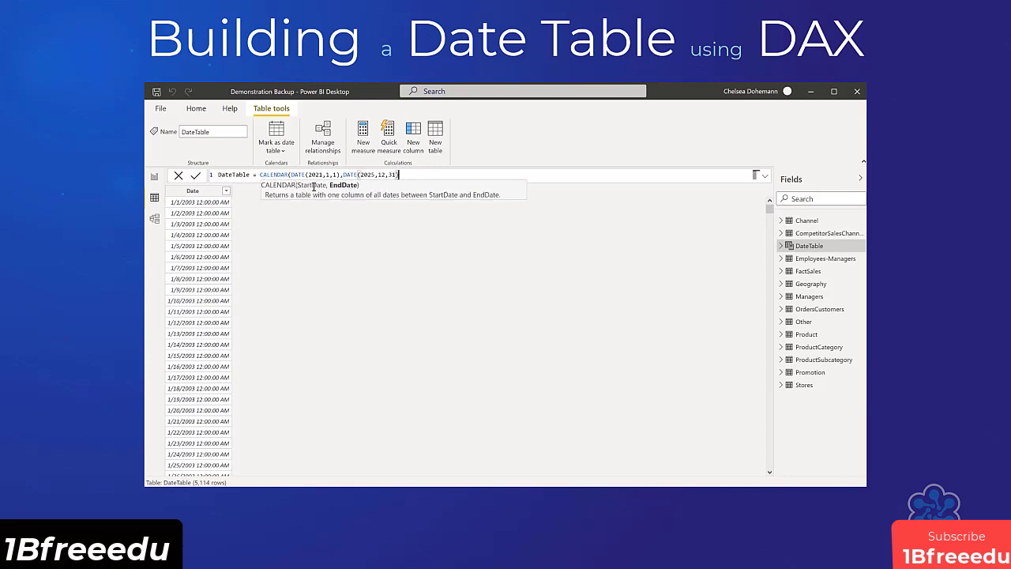
key(Return)
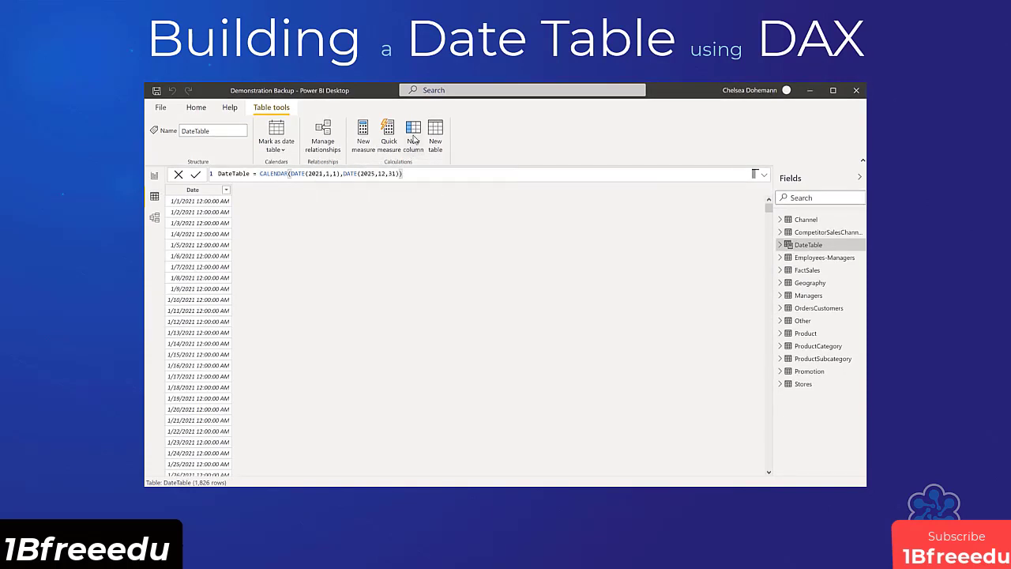
Add a calculated column to DateTable with the formula Year = Year(DateTable[Date]).
click(413, 139)
click(304, 172)
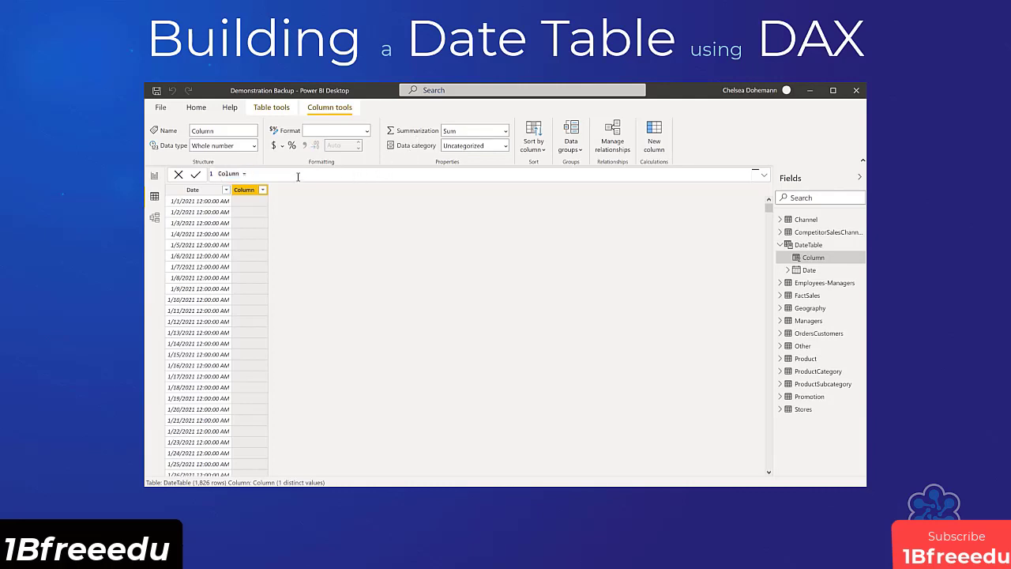
drag(250, 173, 212, 180)
text(Year = Year)
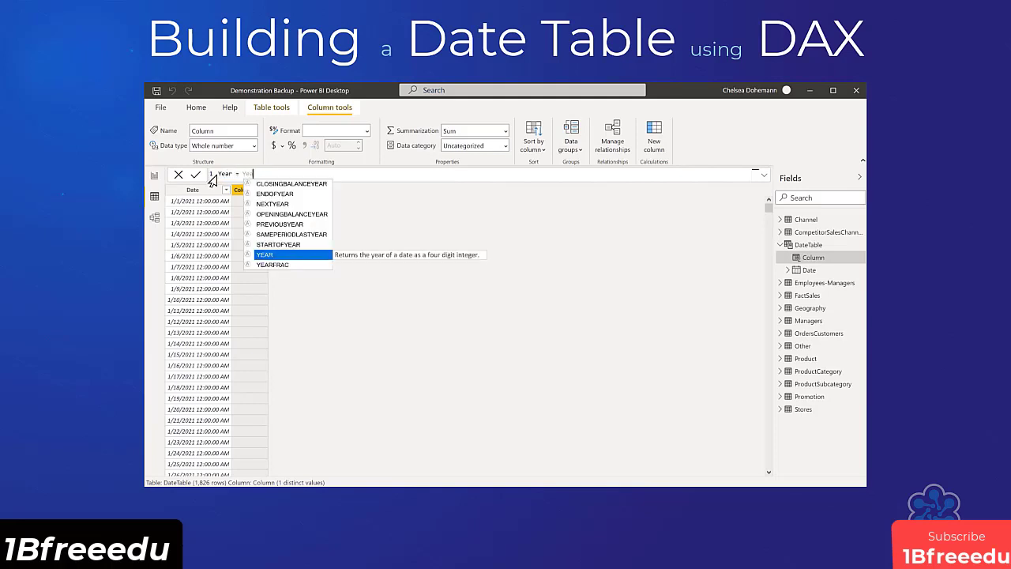
text(()
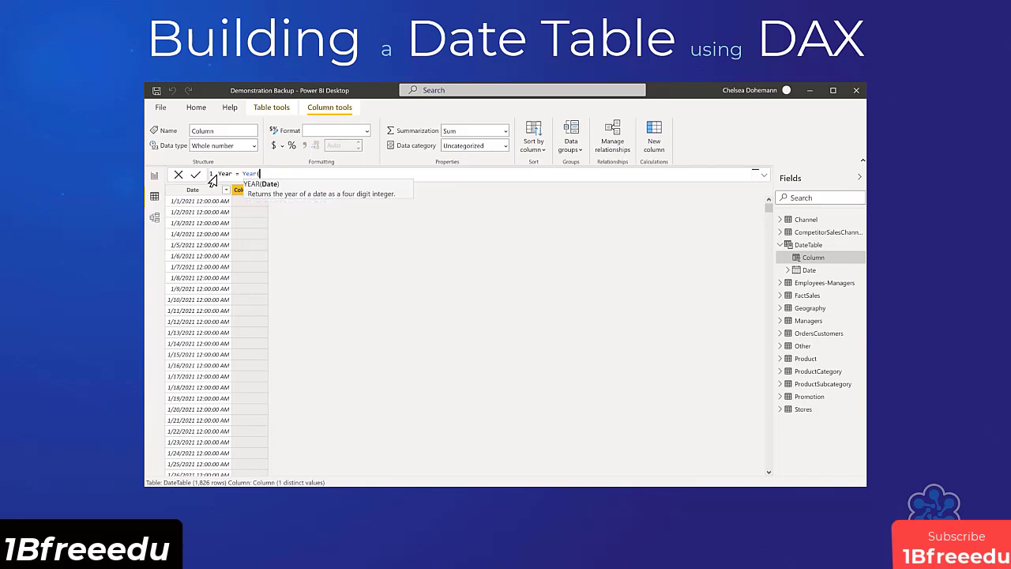
text(DateTable)
key(Tab)
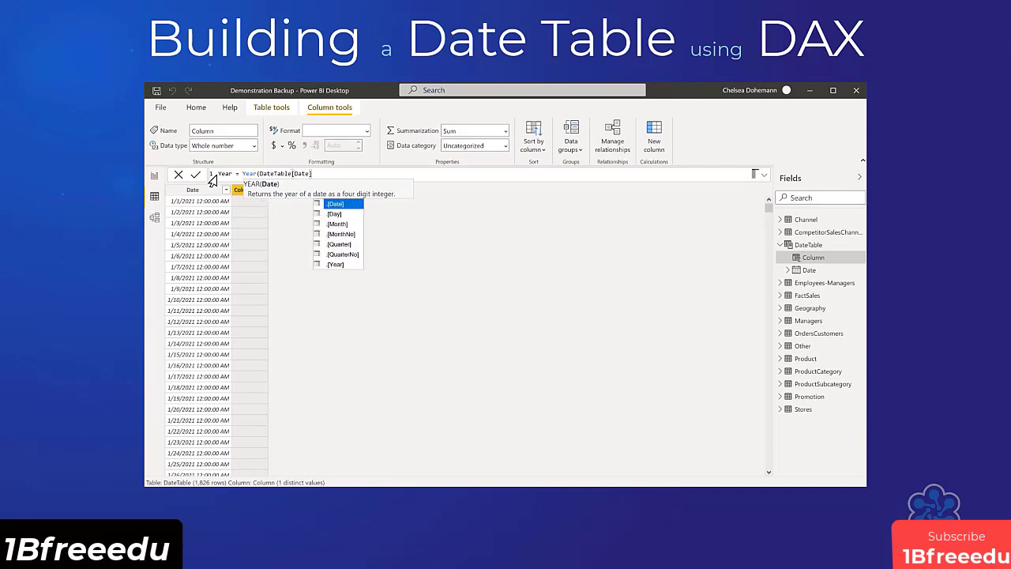
text())
key(Return)
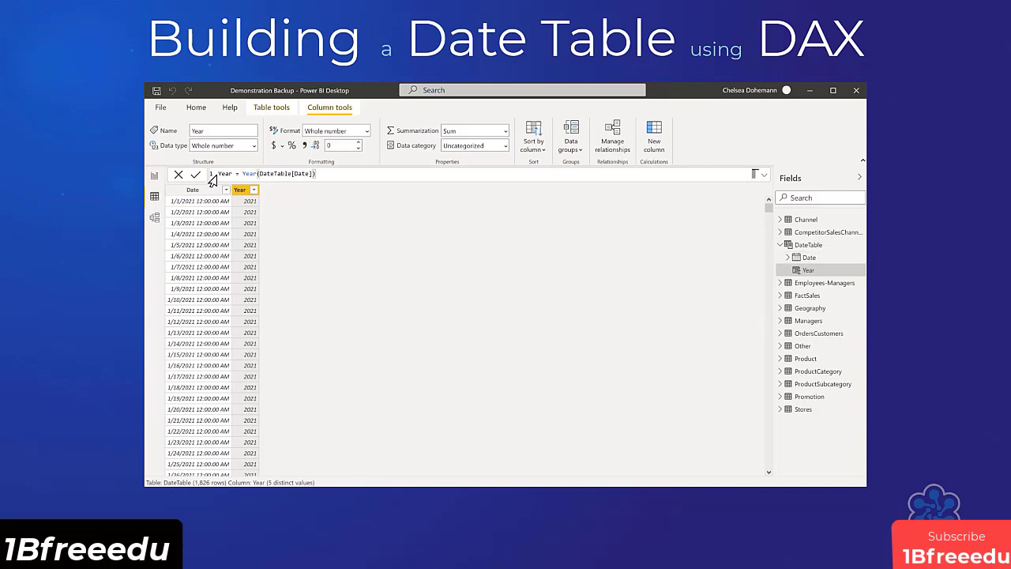
Add another calculated column to DateTable with the formula MonthNum = Month(DateTable[Date]).
click(654, 139)
text(MonthNum = Month()
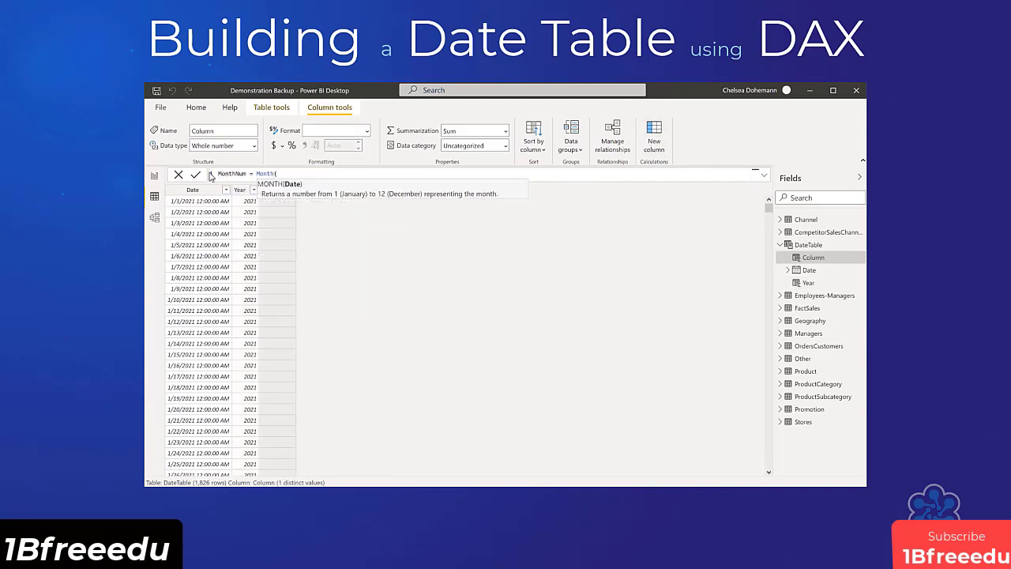
text(DateTable[Date])
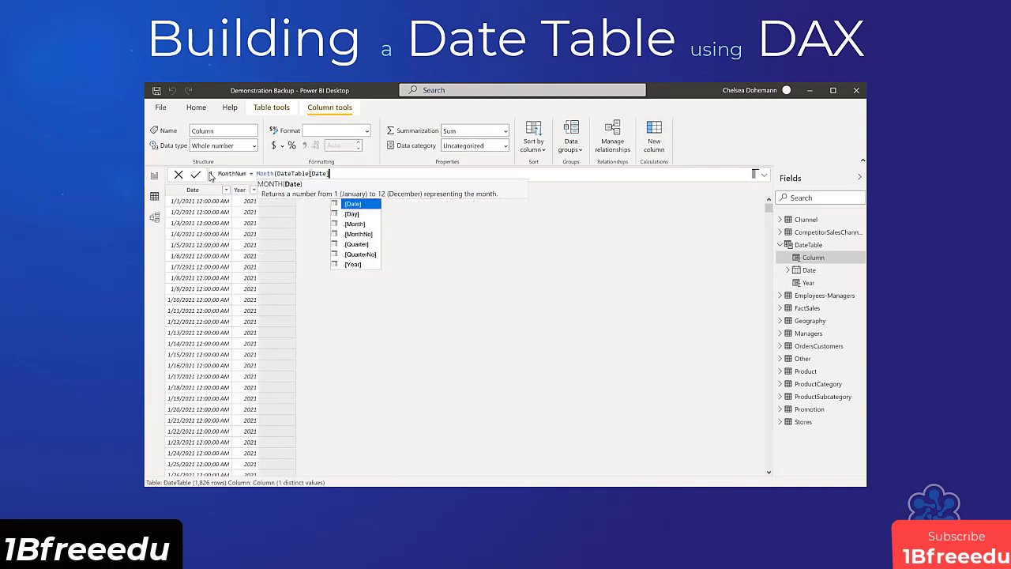
text())
key(Return)
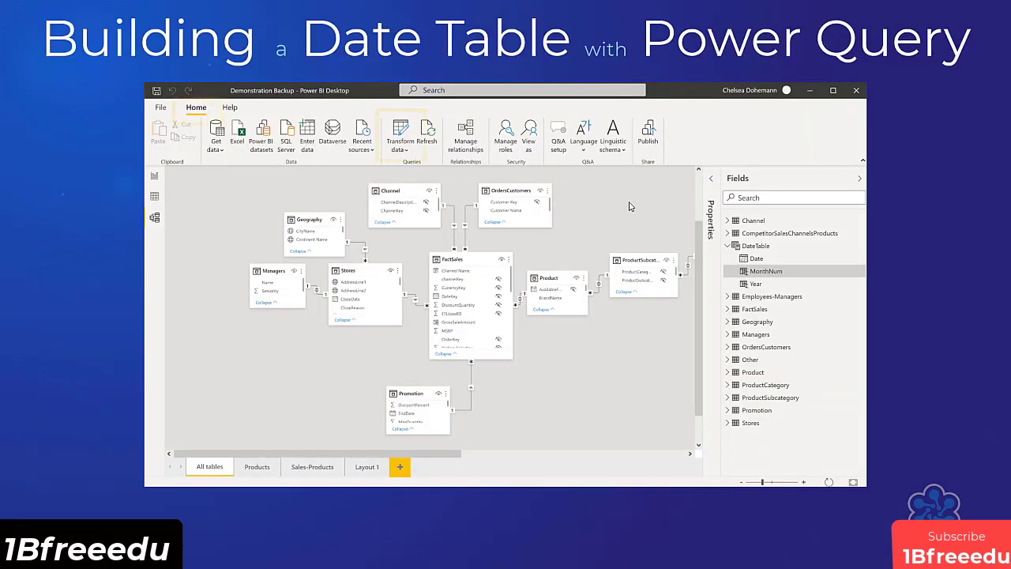
Switch to the Power Query Editor and create a new blank query.
click(414, 131)
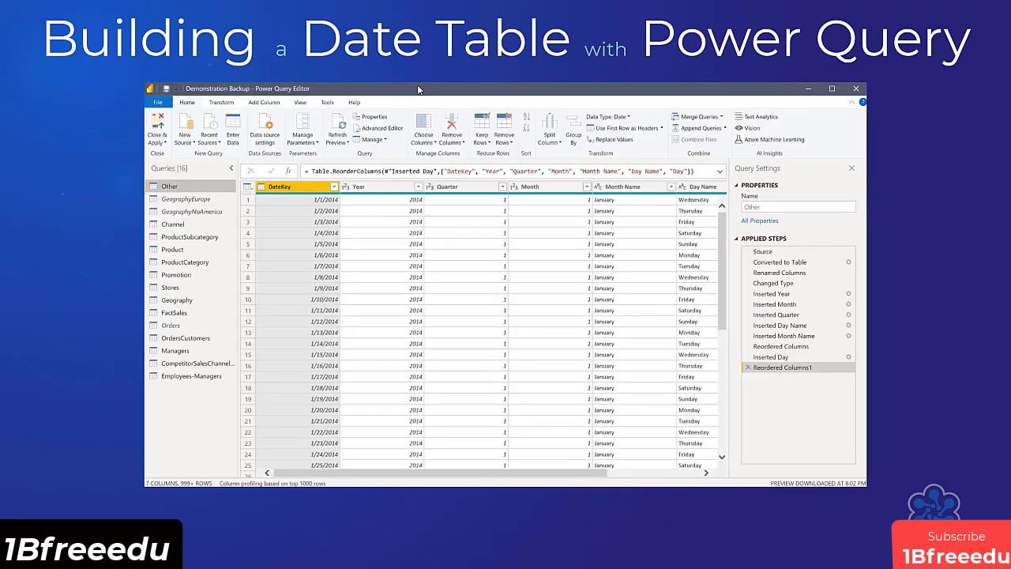
click(185, 139)
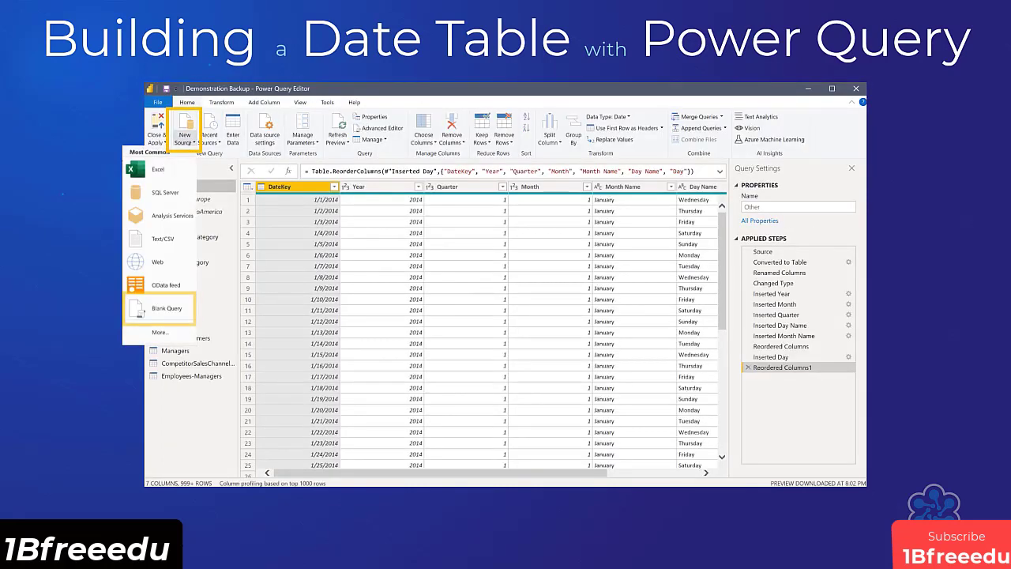
click(166, 309)
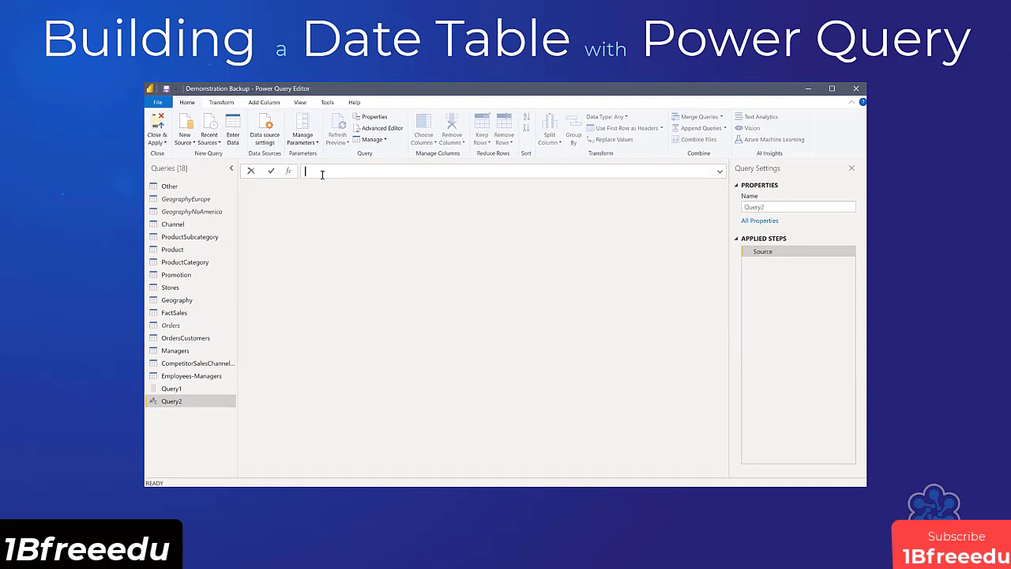
Begin the blank query's formula as a List.Dates function with the start date #date(2014,1,1).
text(= List.)
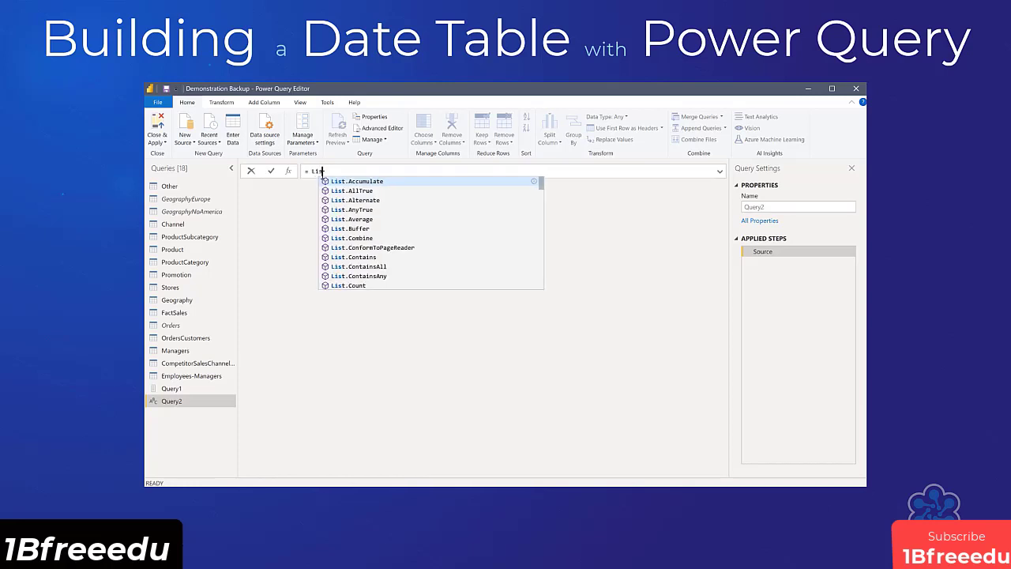
text(Dates)
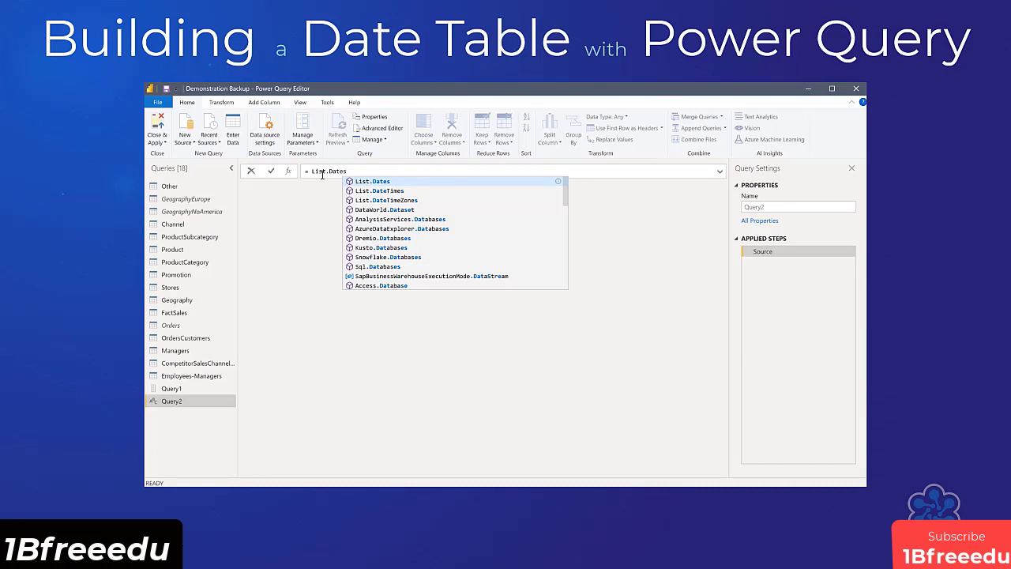
text(()
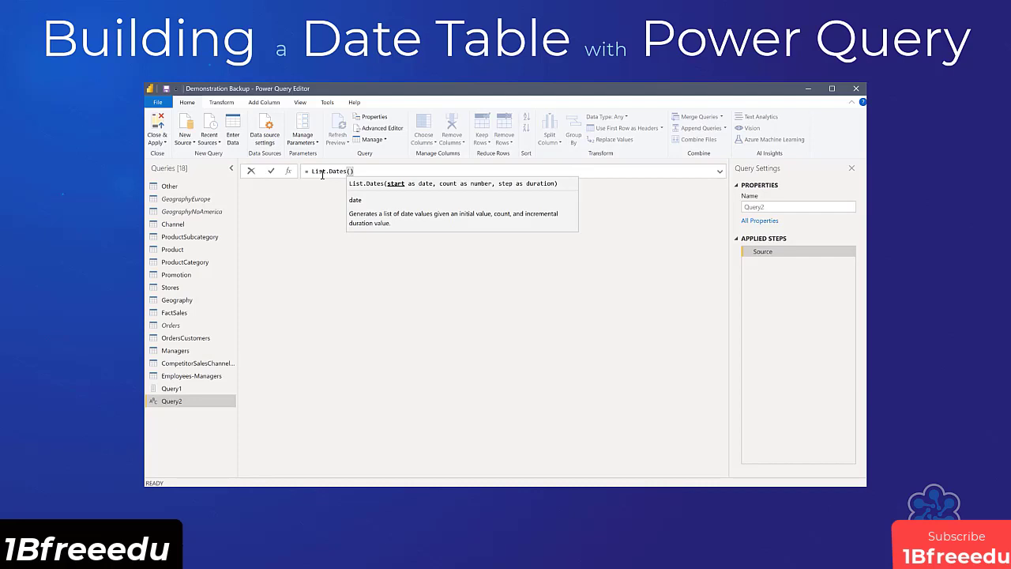
text(#date)
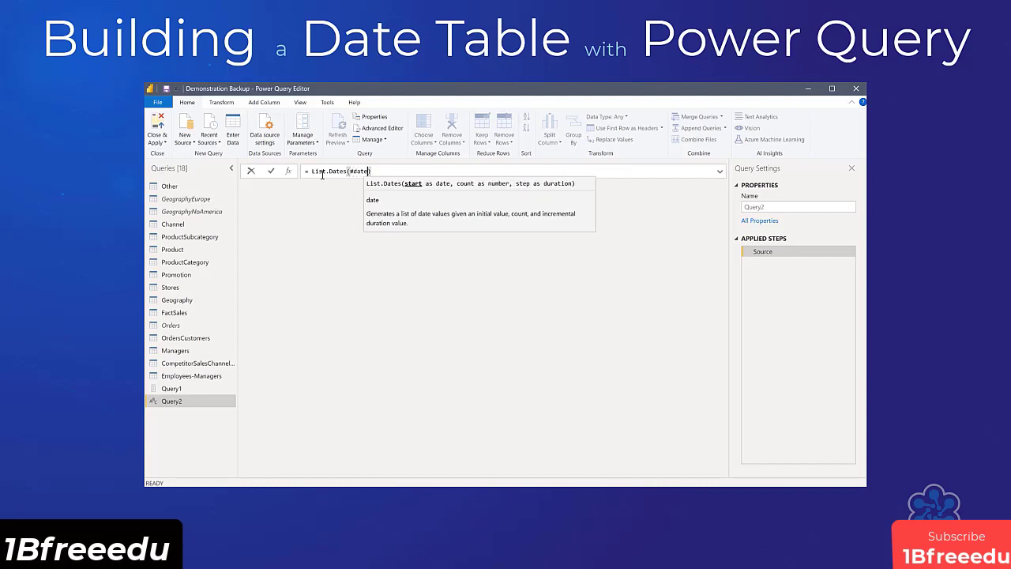
text(()
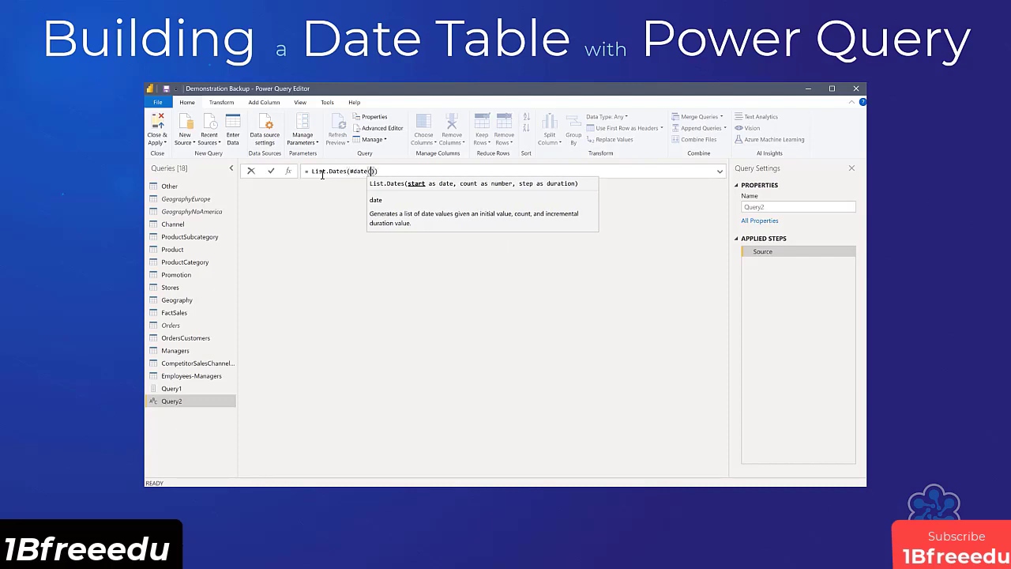
text(2014)
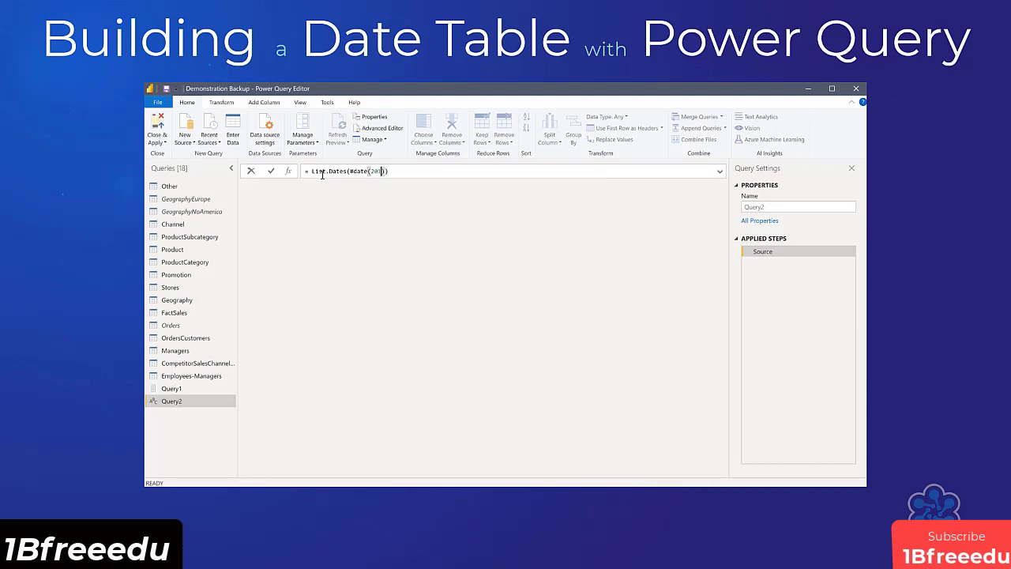
text(,1,1)
key(End)
text(,)
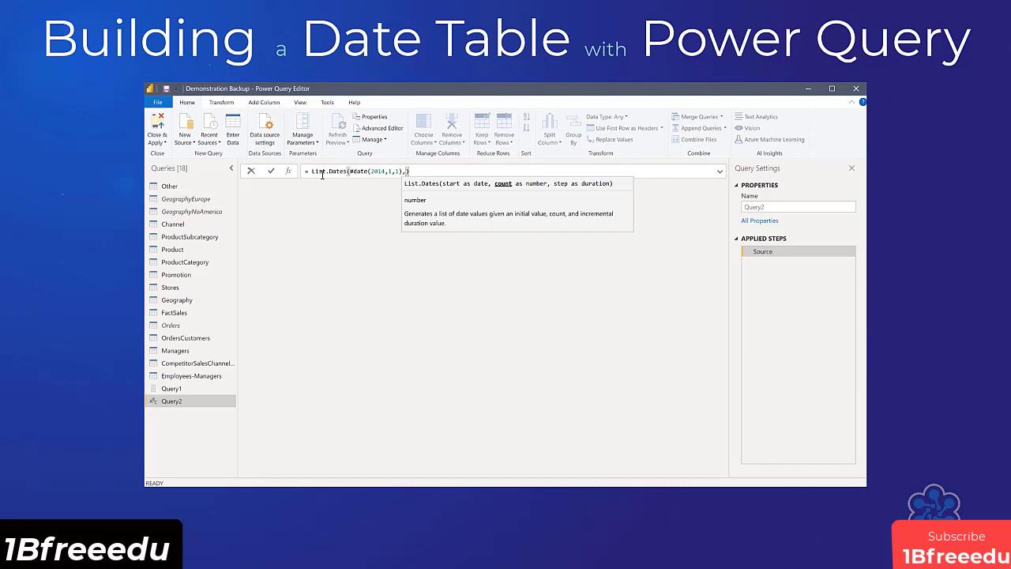
Complete the List.Dates formula with a count of 365*10 and a step of #duration(1,0,0,0).
text(365*10)
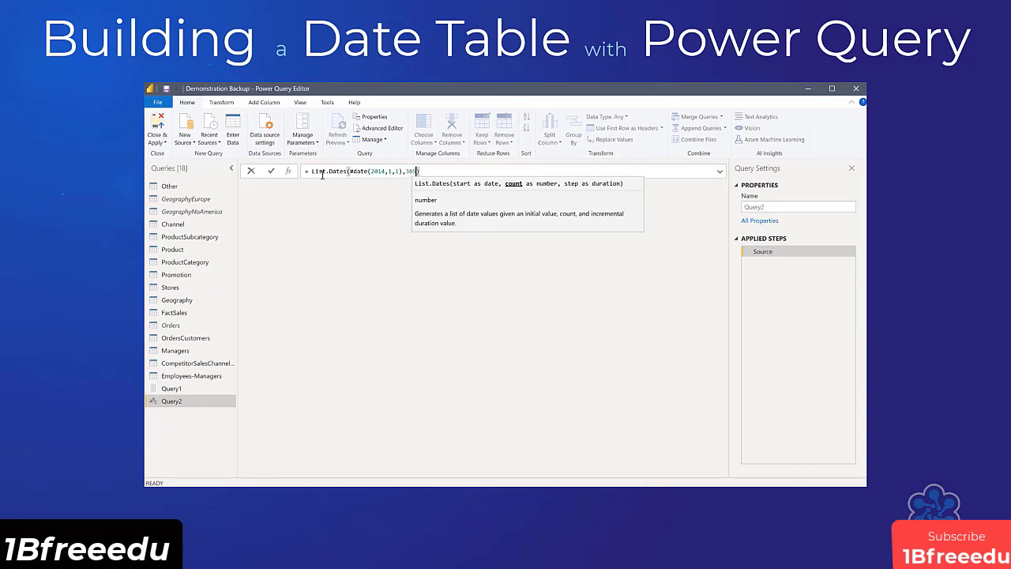
text(,)
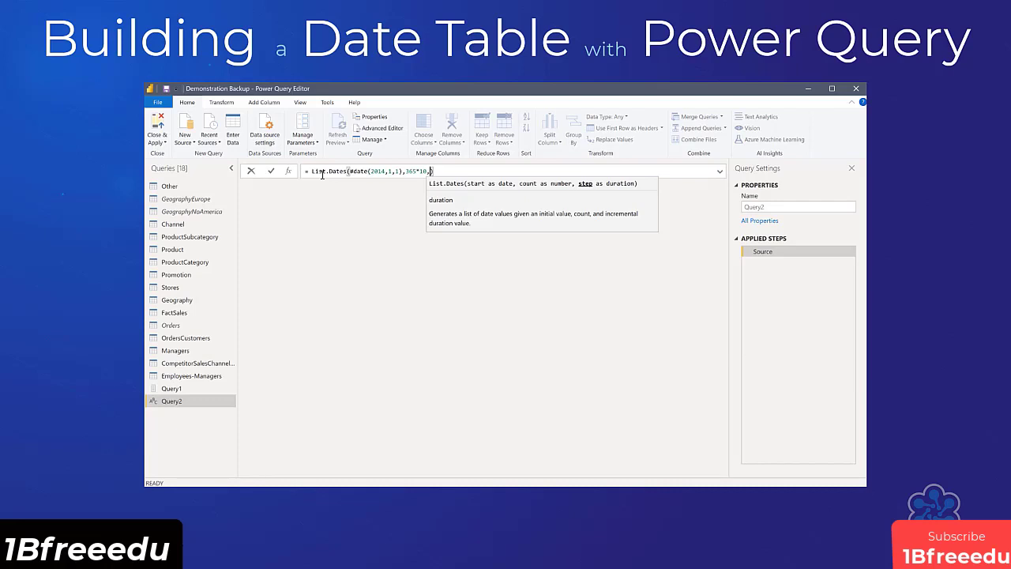
text(#duration)
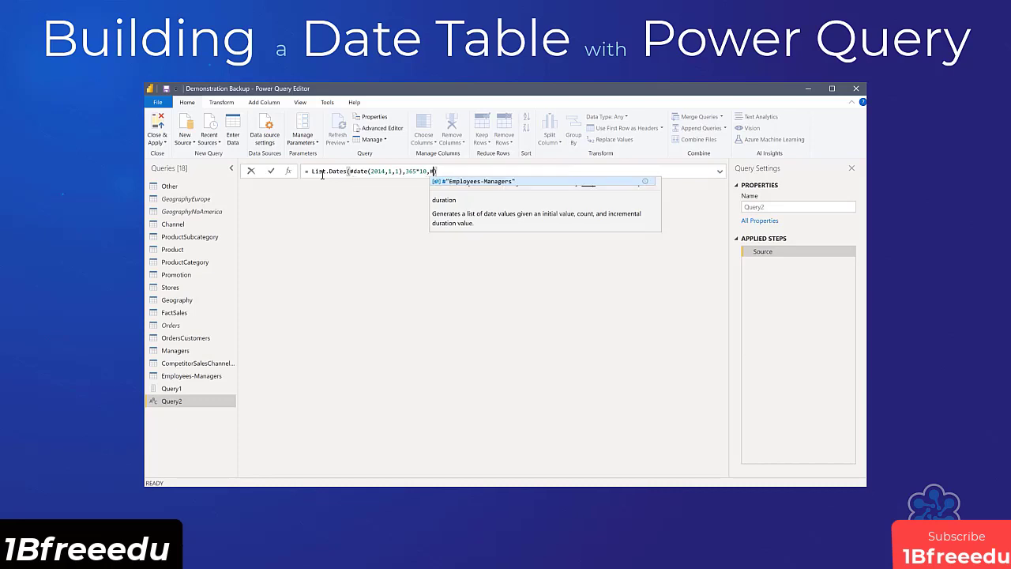
text(())
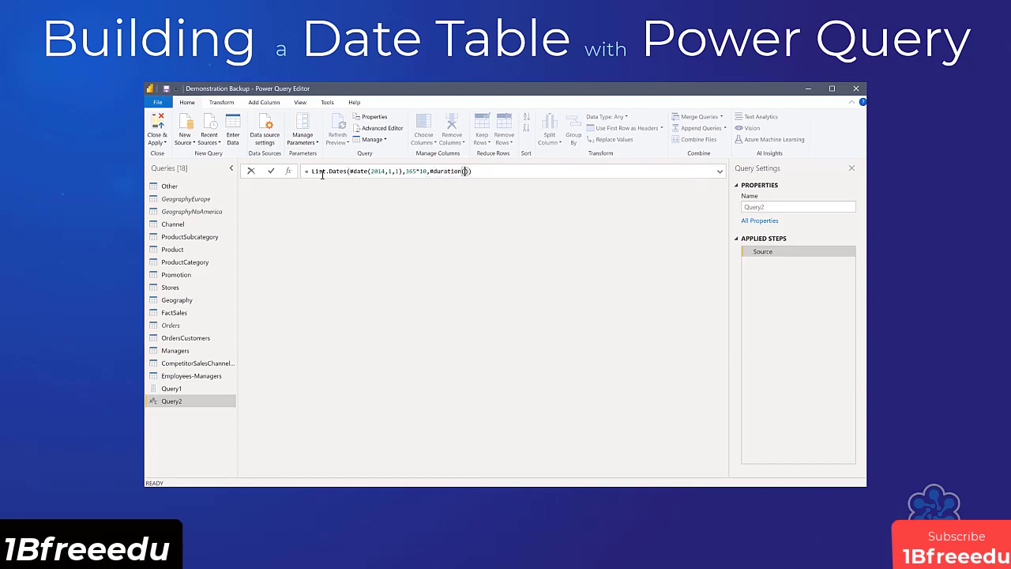
text(1,0,0,0)
key(Return)
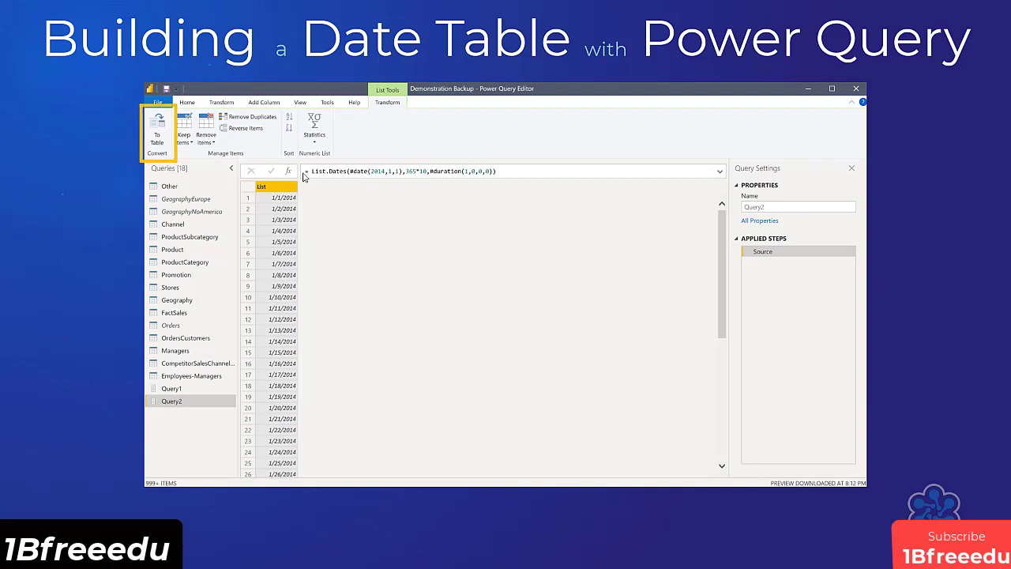
Convert the date list to a table with delimiter None and extra columns set to Show as errors.
click(160, 134)
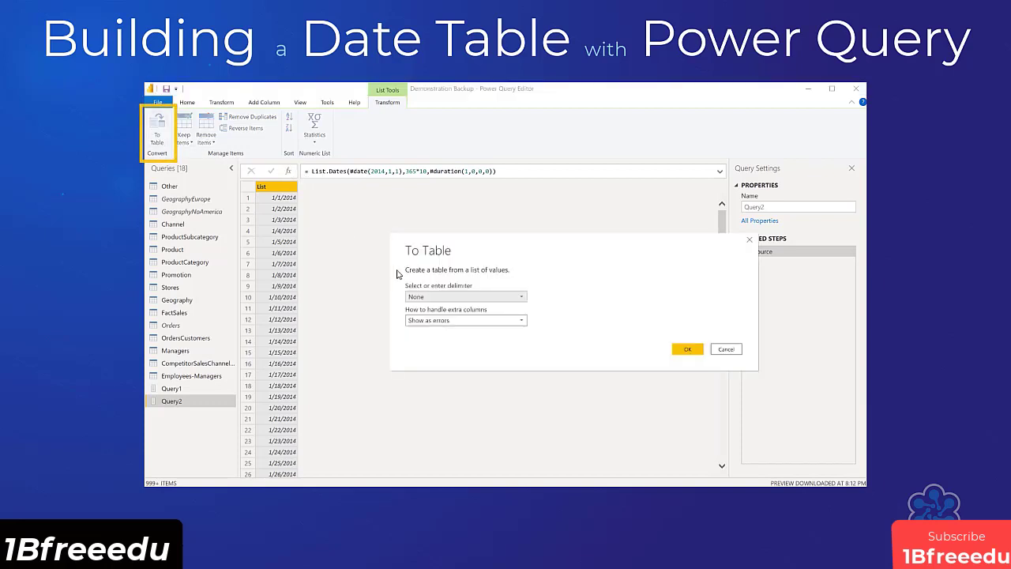
click(469, 321)
click(467, 331)
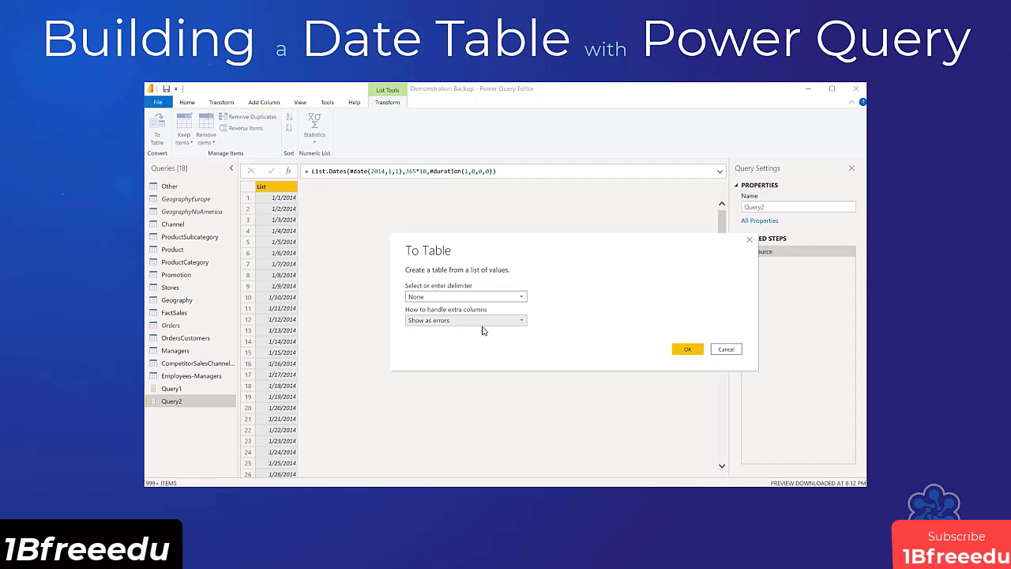
click(681, 351)
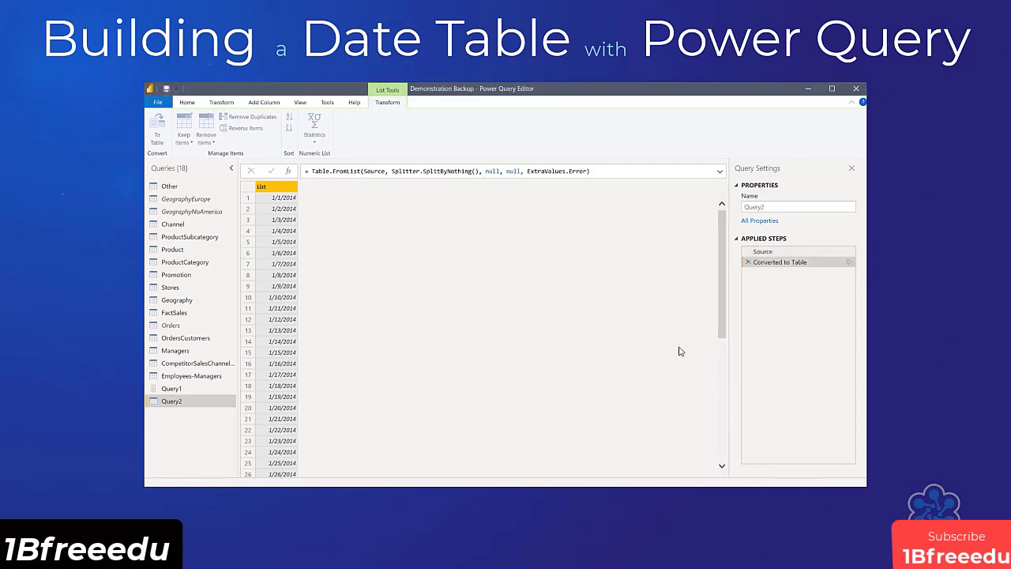
Rename the converted table's Column1 to DateKey and set its data type to Date.
click(304, 187)
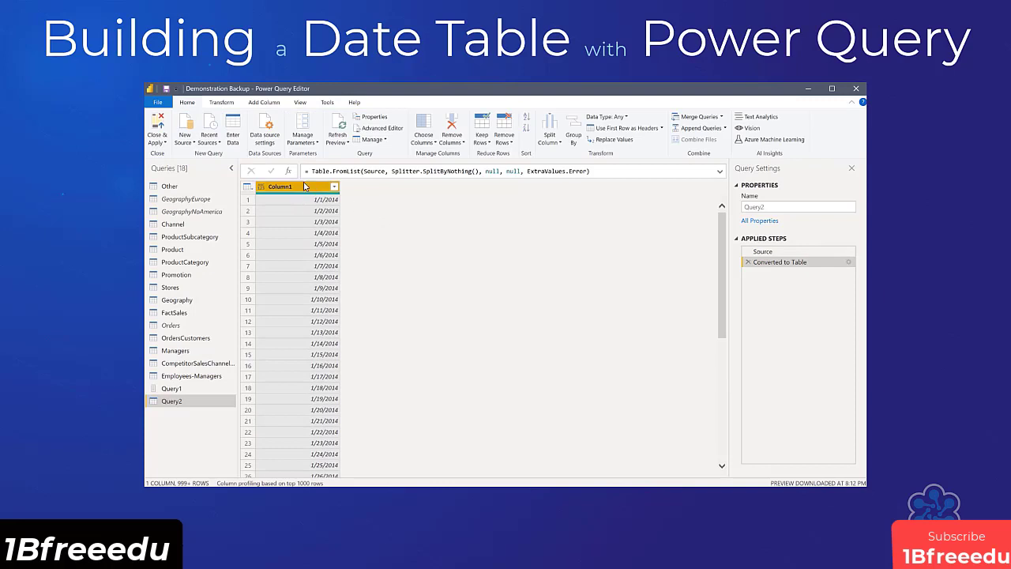
double_click(304, 187)
text(DateKey)
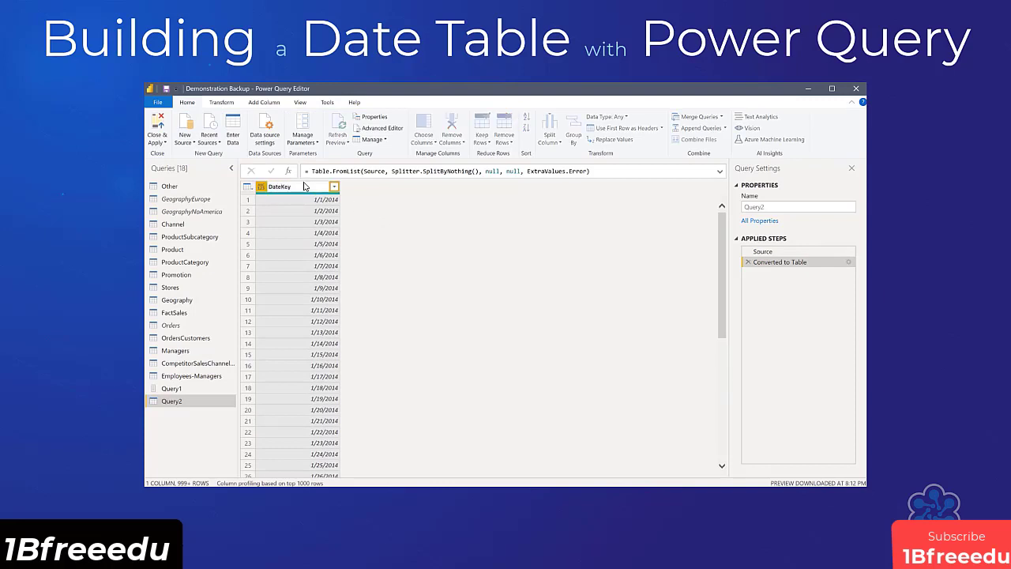
key(Return)
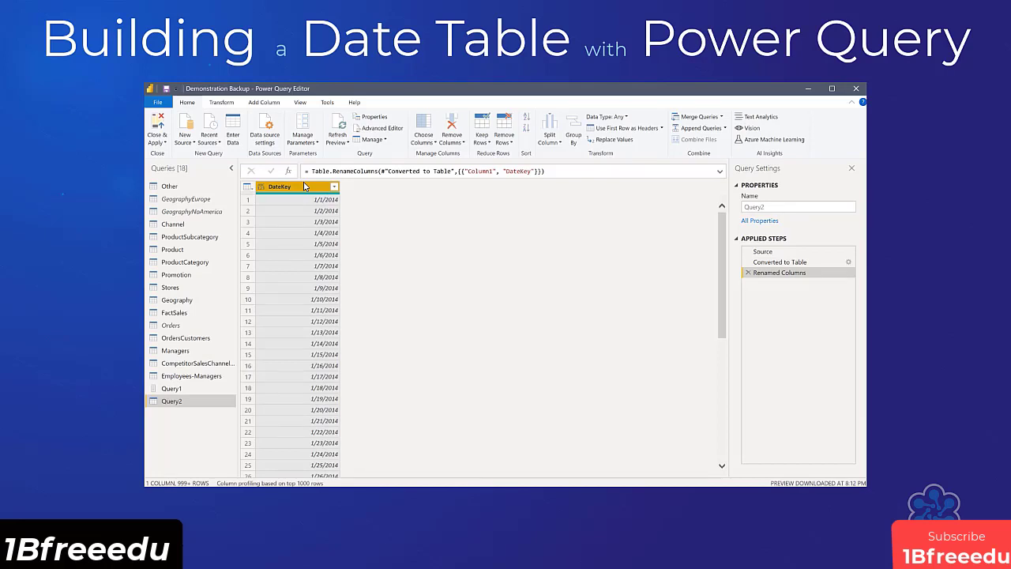
click(606, 117)
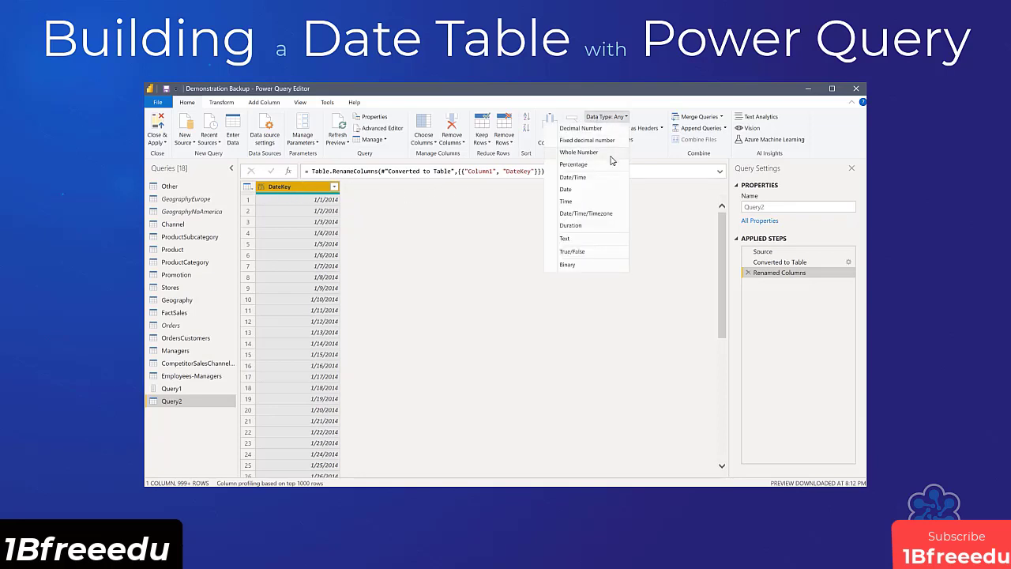
click(617, 192)
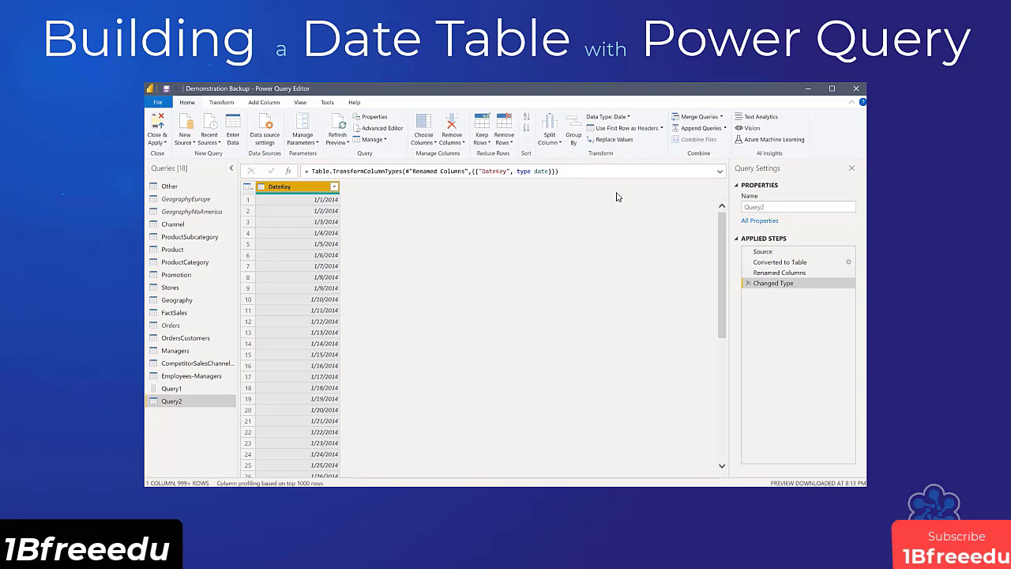
Add Year and Month number columns derived from the DateKey column.
click(276, 104)
click(530, 140)
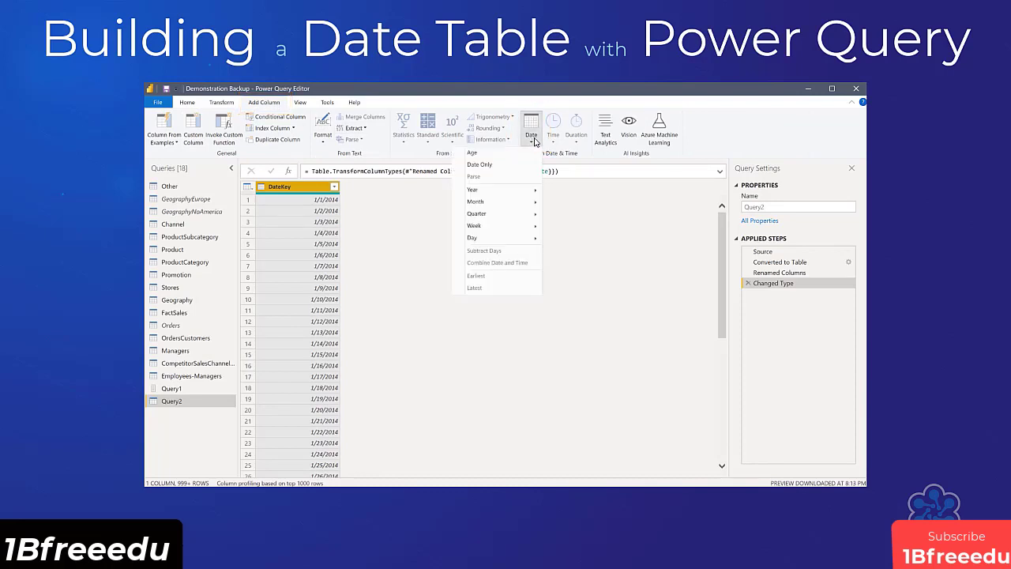
mouse_move(503, 191)
click(430, 192)
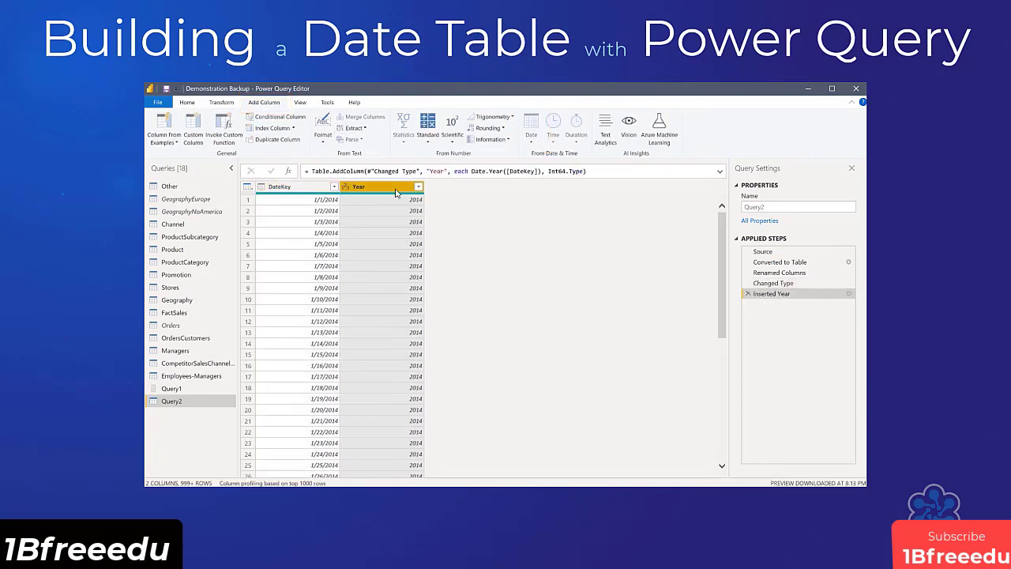
click(538, 143)
mouse_move(512, 204)
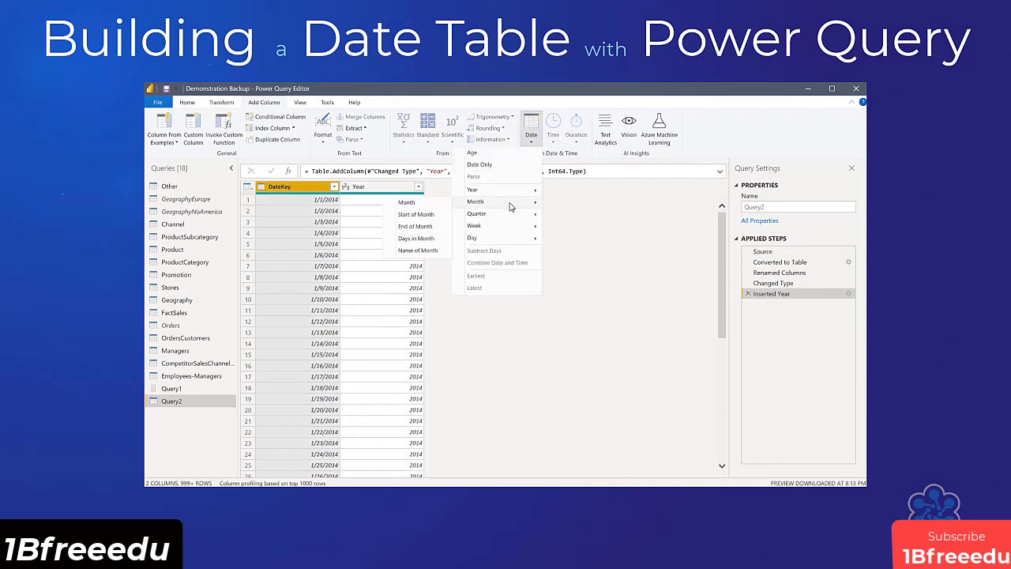
click(432, 207)
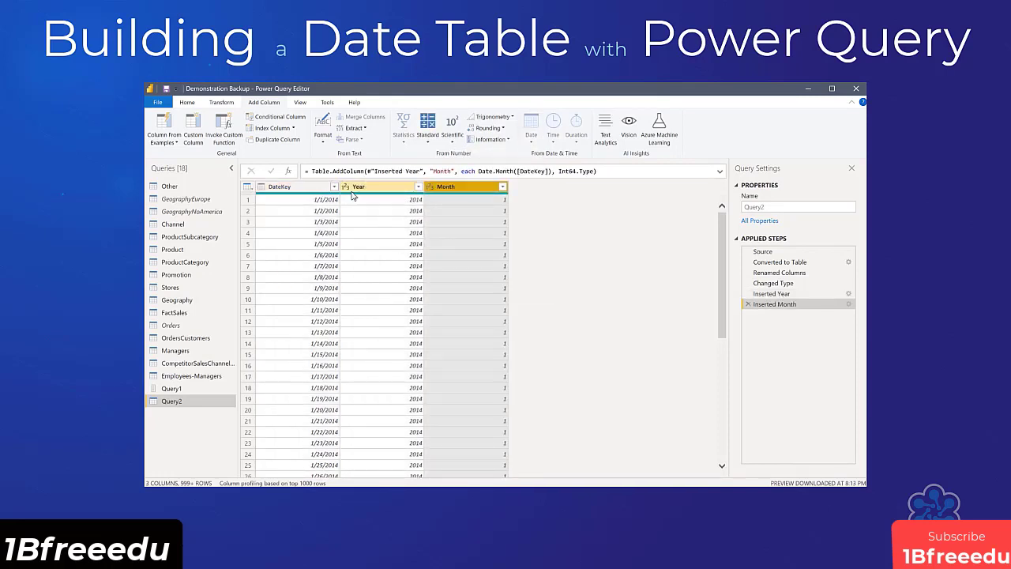
Add Name of Month and Quarter of Year columns derived from the DateKey column.
click(296, 186)
click(532, 141)
mouse_move(521, 202)
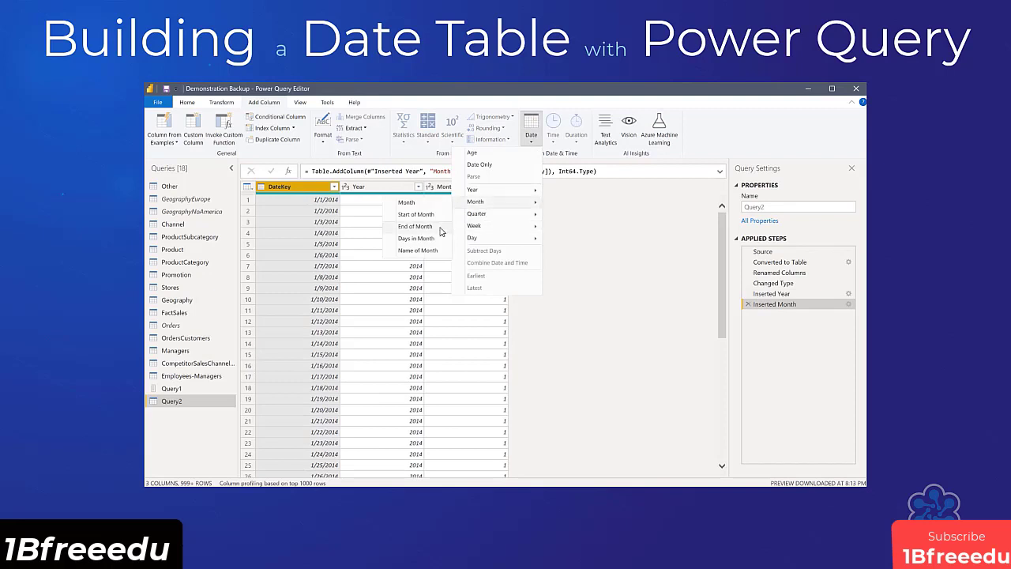
click(432, 255)
click(531, 136)
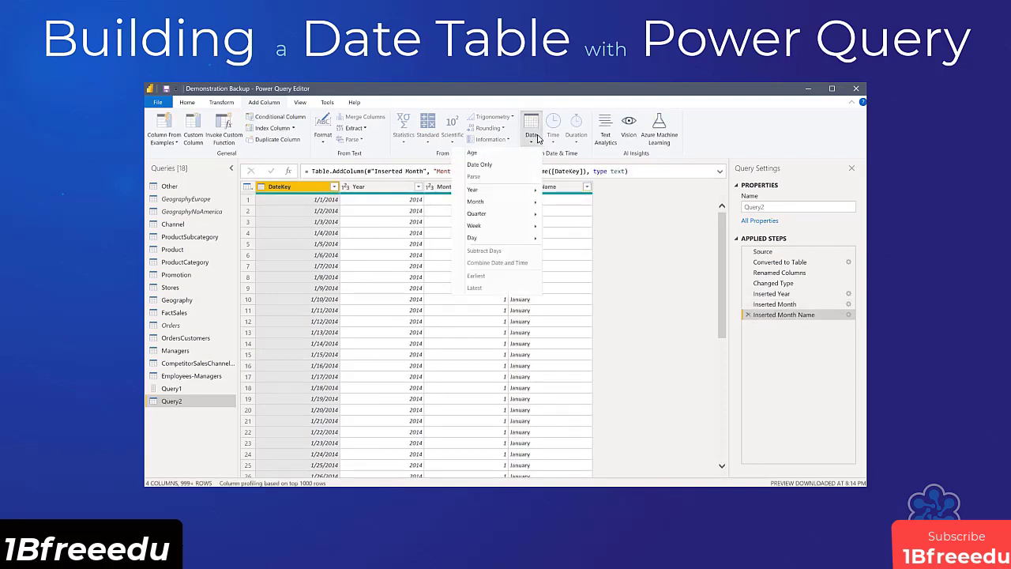
click(443, 219)
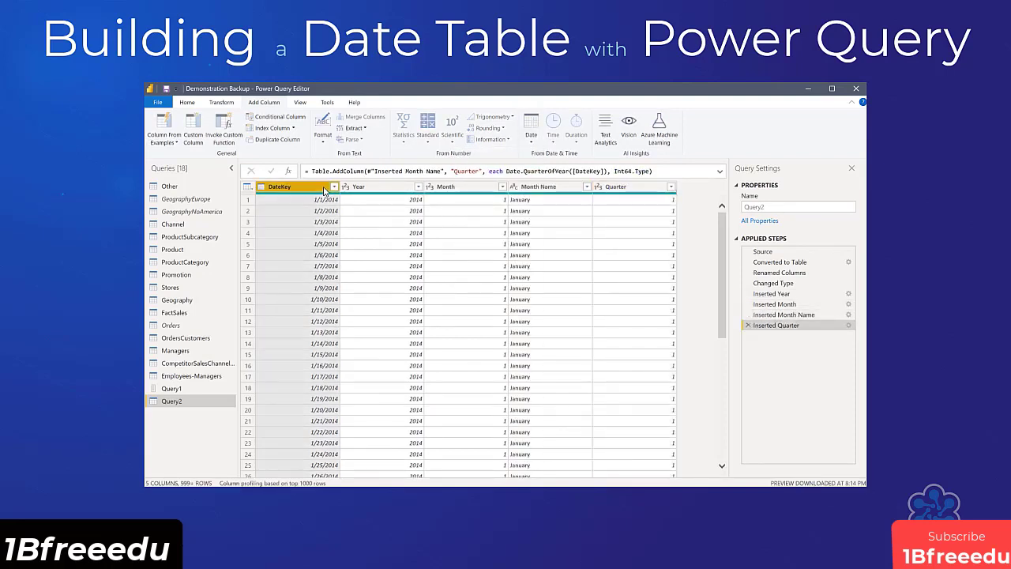
Add Day and Name of Day columns derived from the DateKey column.
click(528, 136)
mouse_move(498, 239)
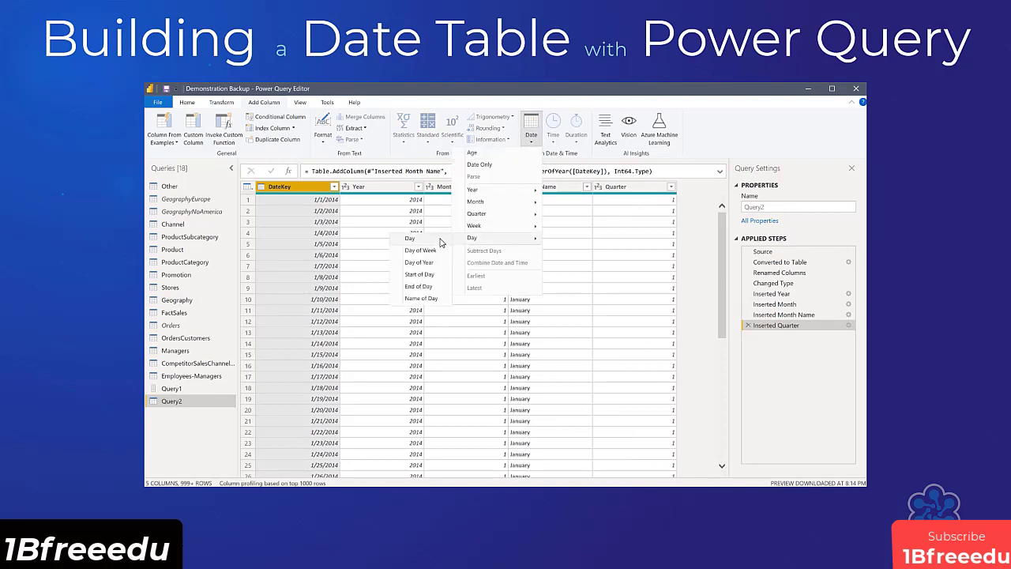
click(430, 240)
click(286, 199)
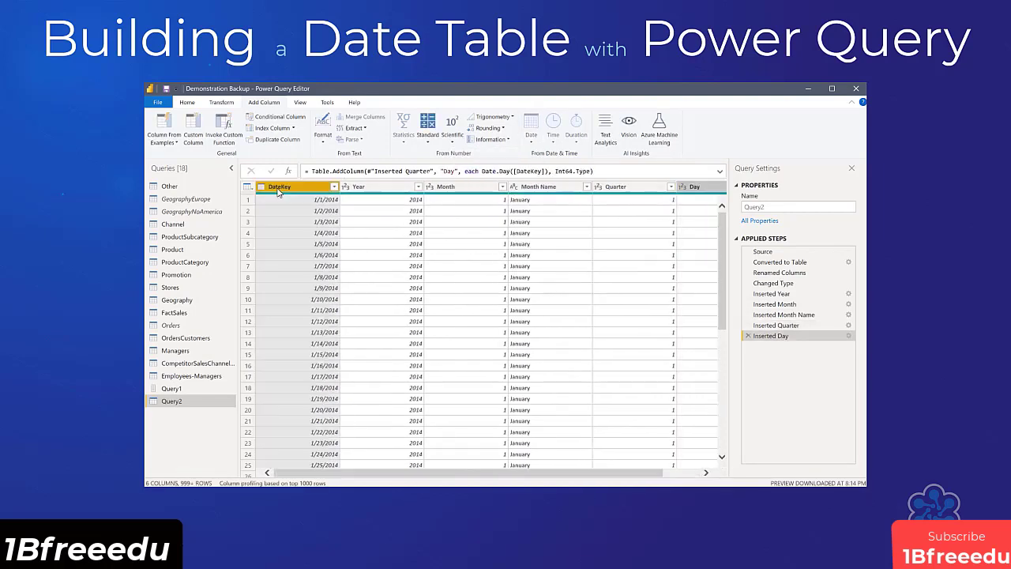
click(532, 136)
mouse_move(499, 239)
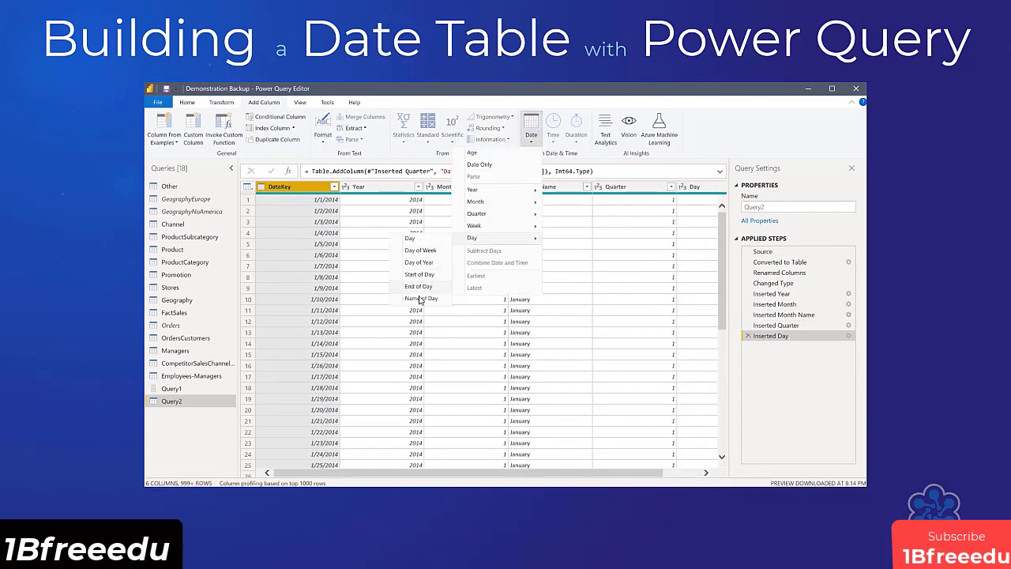
click(423, 299)
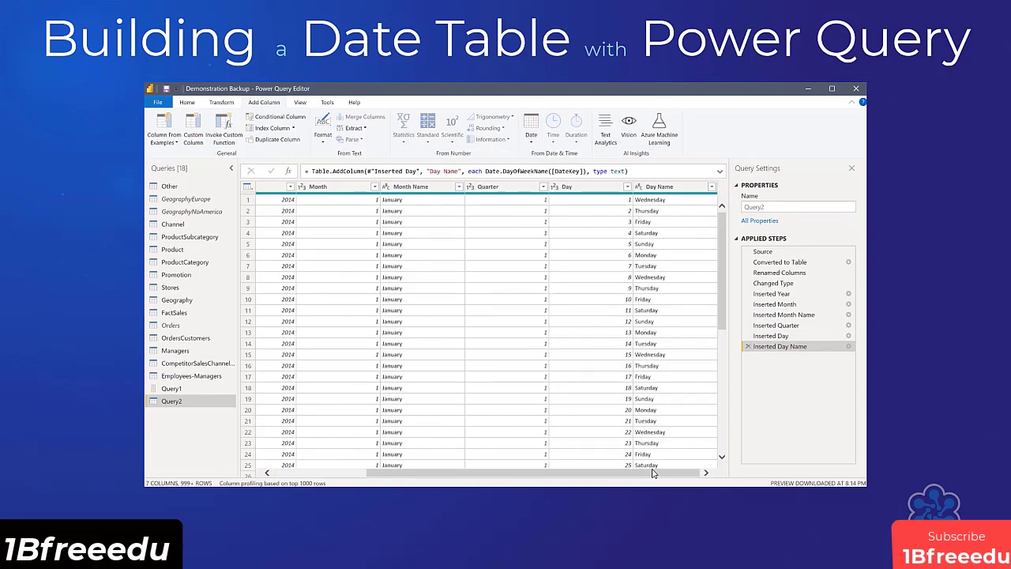
Close and apply the queries, and relate DateKey in the Dates table to DateKey in FactSales.
click(187, 104)
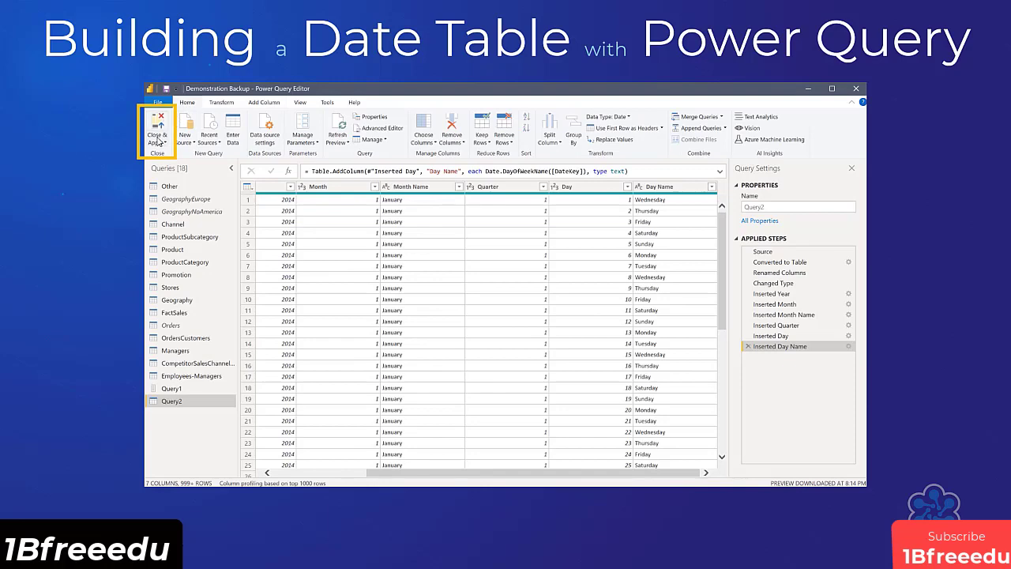
click(158, 141)
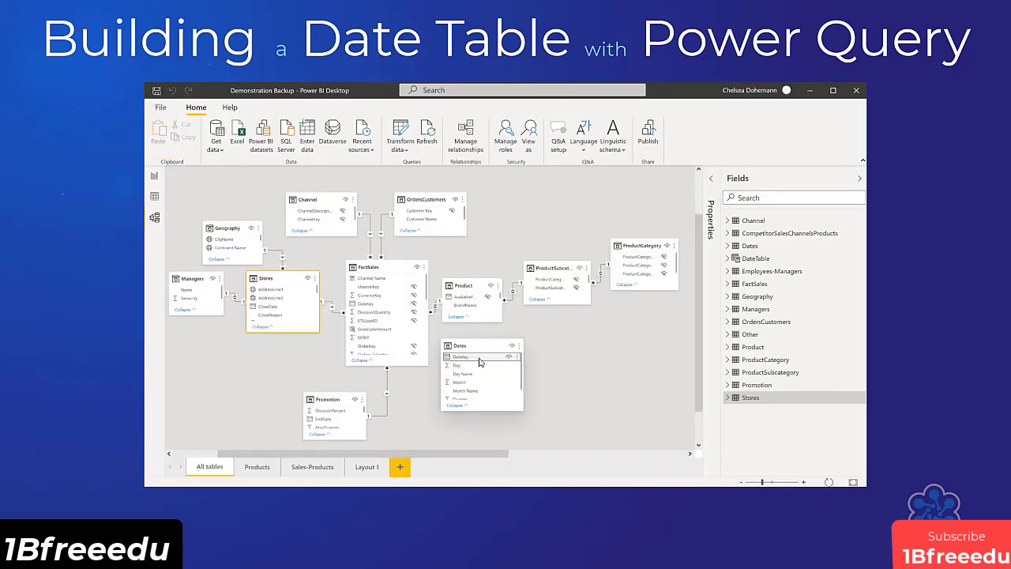
drag(459, 357, 385, 305)
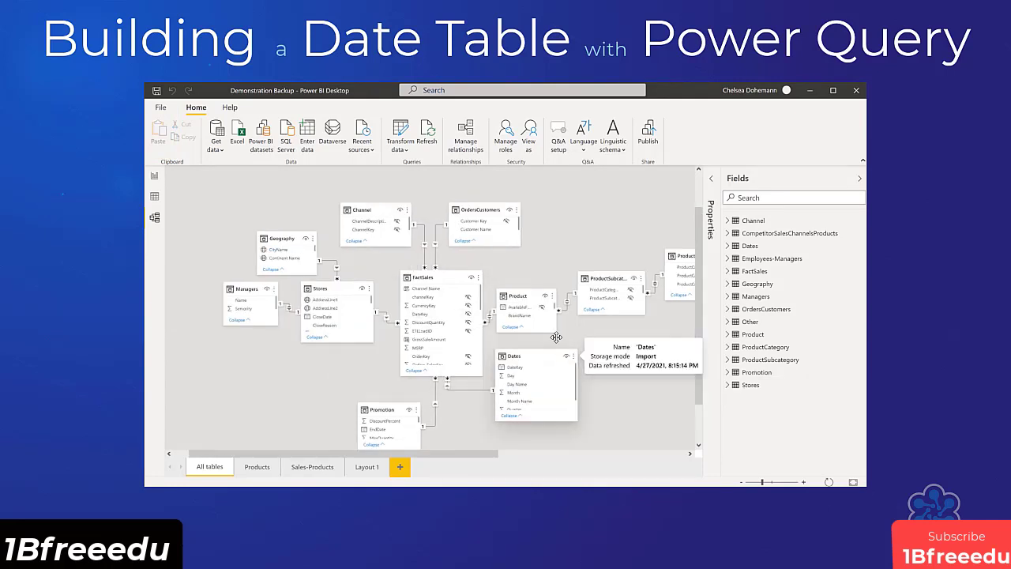
Mark the Dates table as a date table using DateKey as its date column.
right_click(768, 247)
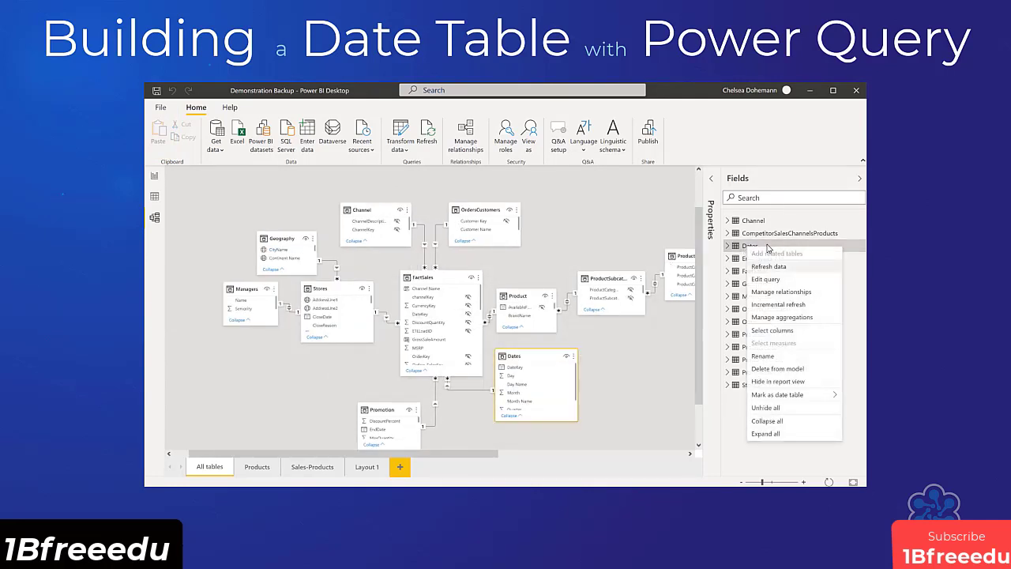
mouse_move(802, 399)
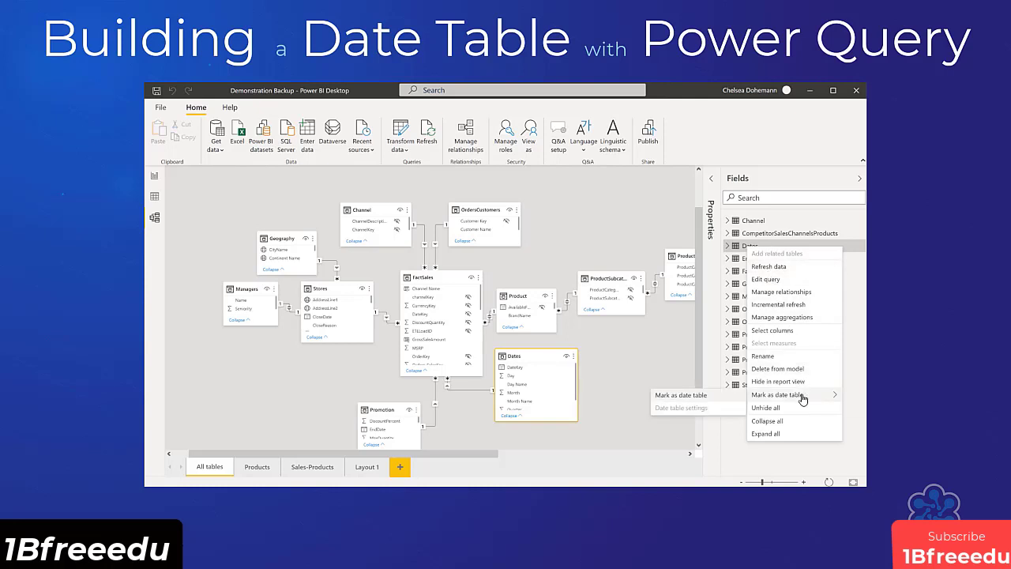
click(726, 402)
click(585, 294)
click(575, 326)
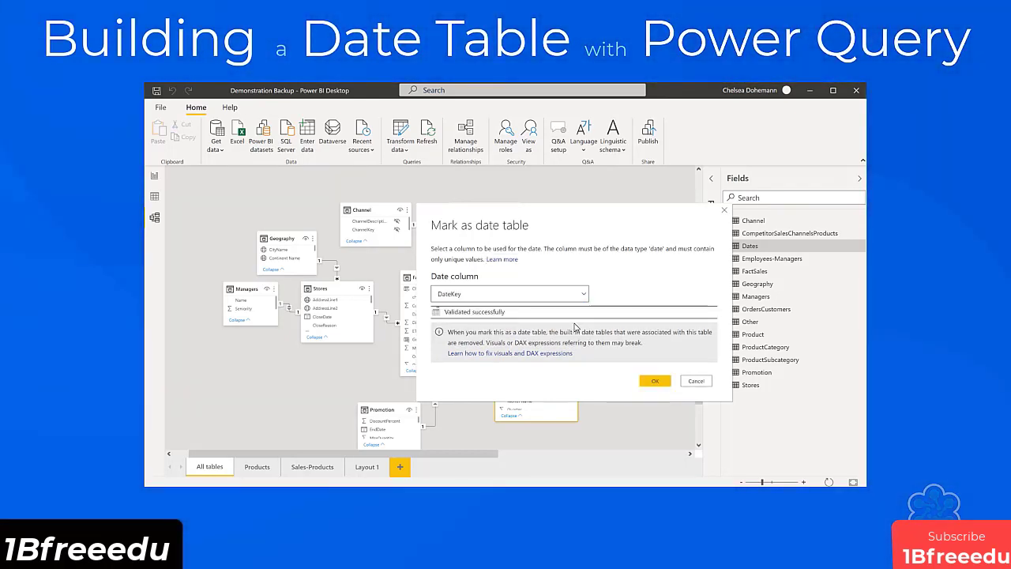
click(651, 381)
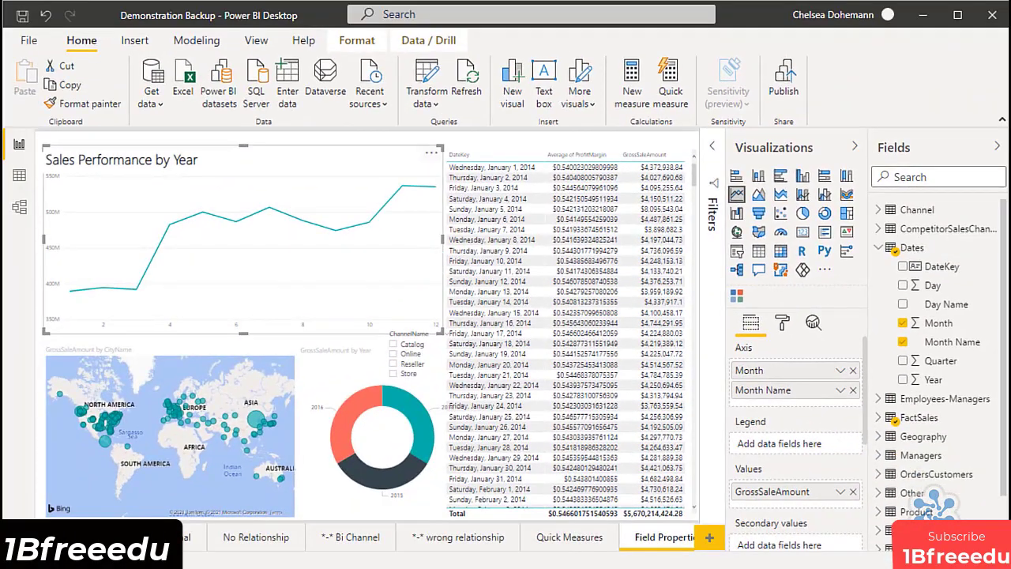
Show the properties of the Dates table's DateKey field in the model view and give it the description "Europe Format".
click(18, 208)
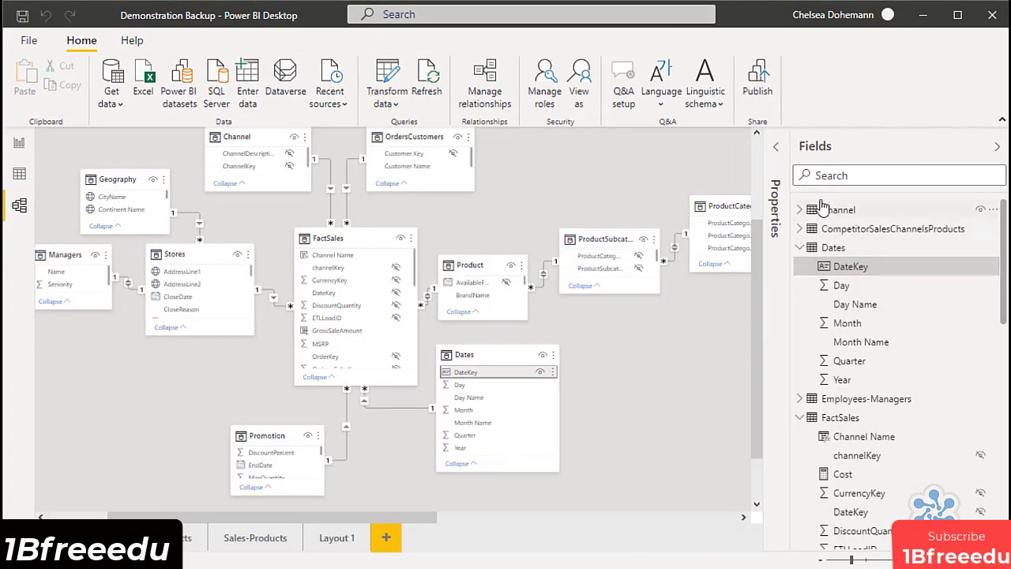
click(779, 155)
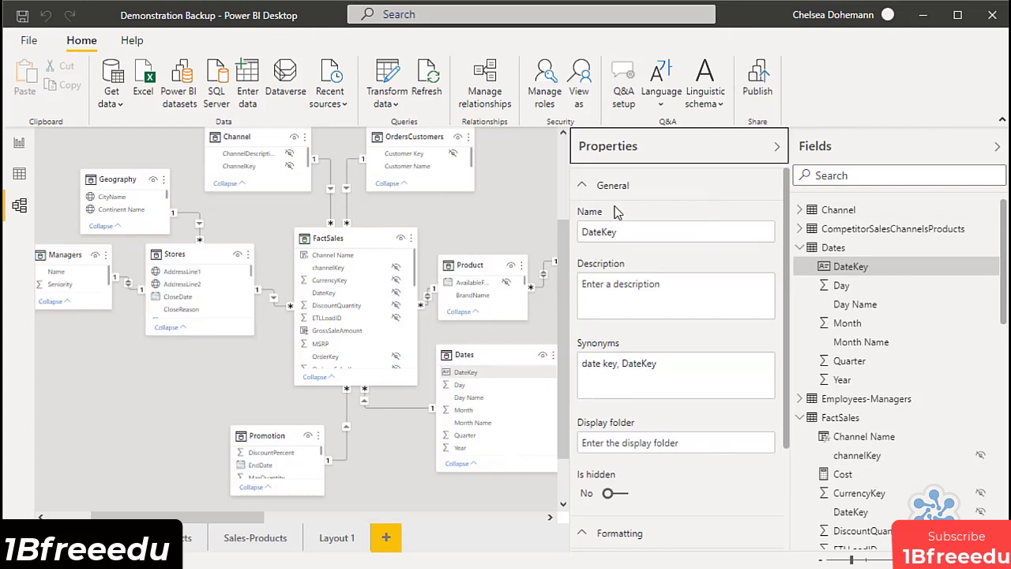
click(626, 288)
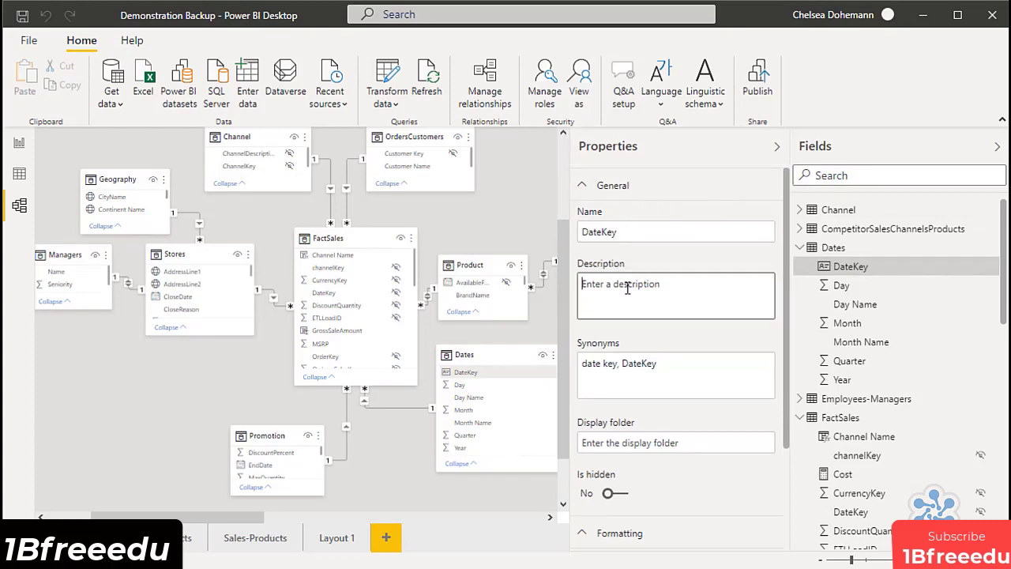
text(Europe Format)
Add the synonyms Dates, Days and Time to DateKey and assign it to the display folder "Time Data".
click(672, 369)
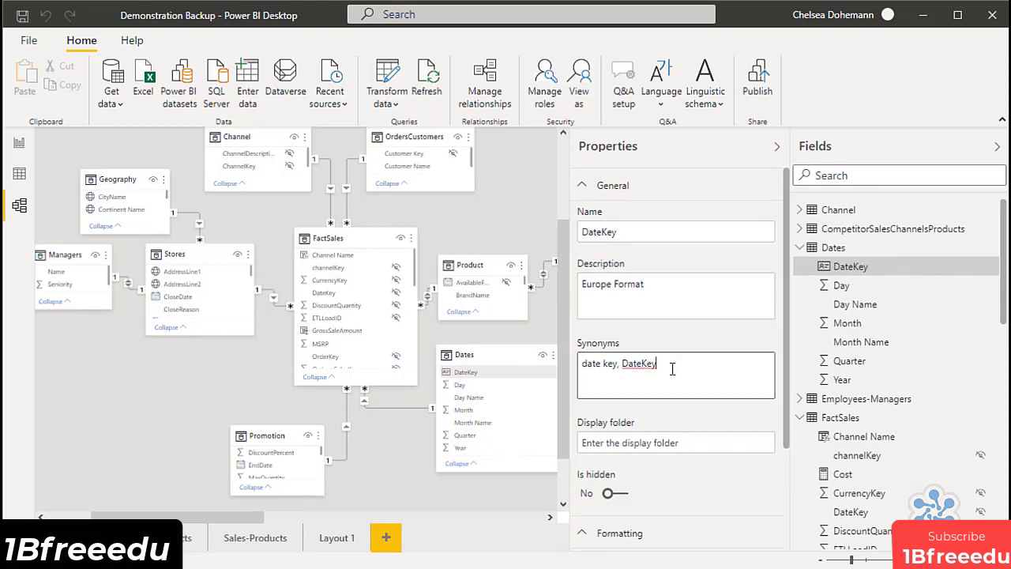
text(, Dates, Days, Time)
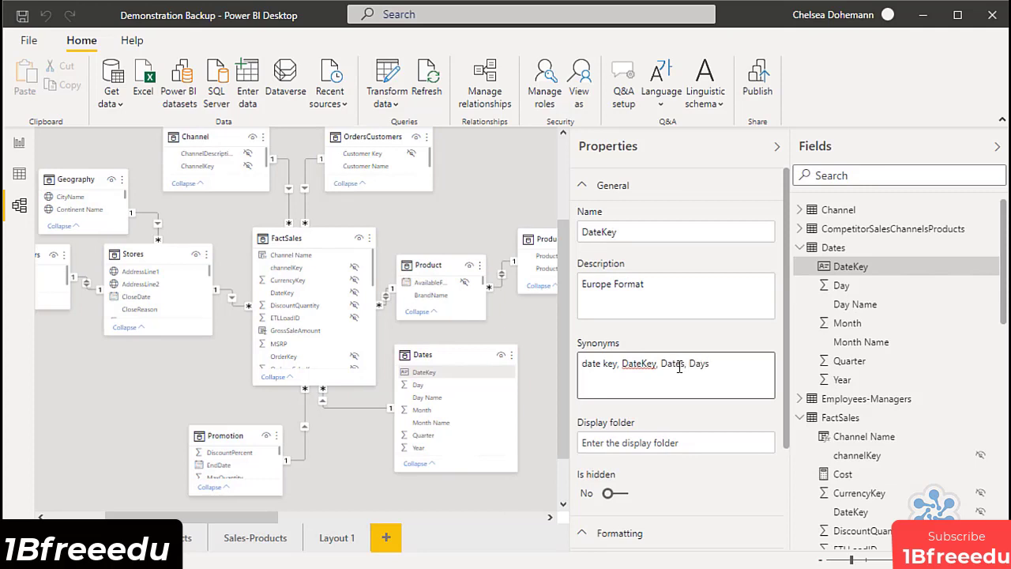
click(723, 440)
text(Time Data)
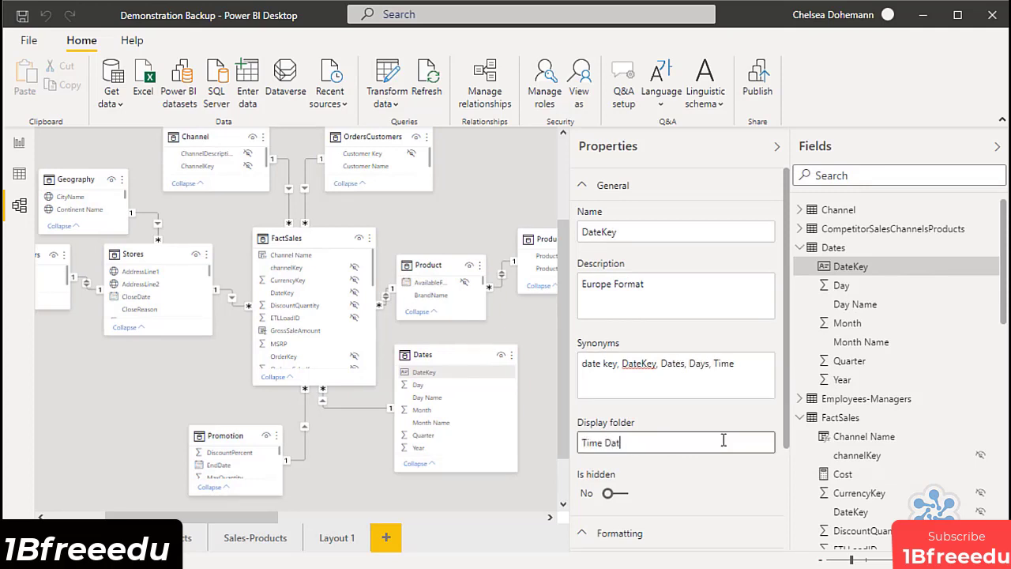
key(Return)
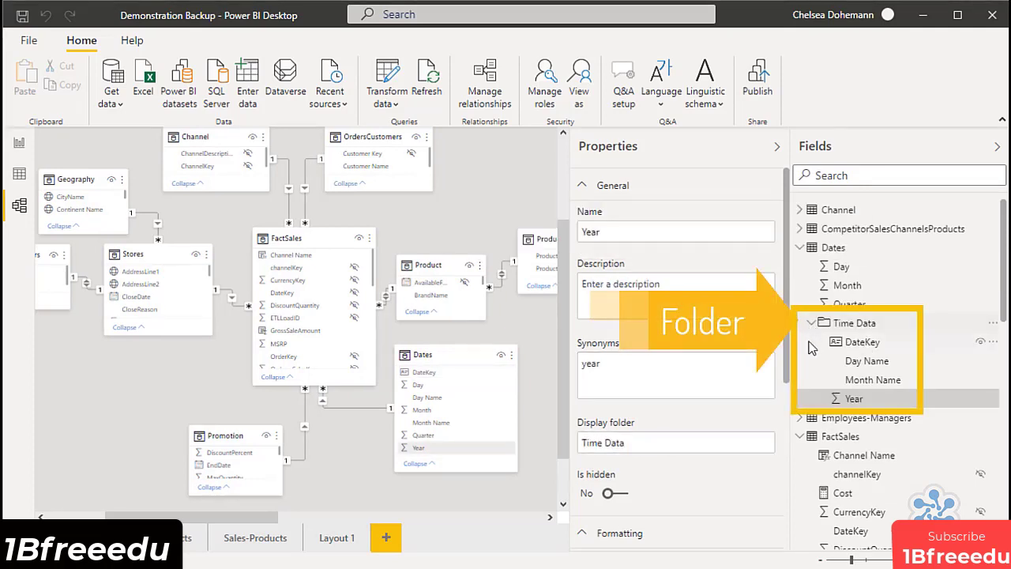
Open the date time format choices for the DateKey field in the Time Data folder.
click(849, 342)
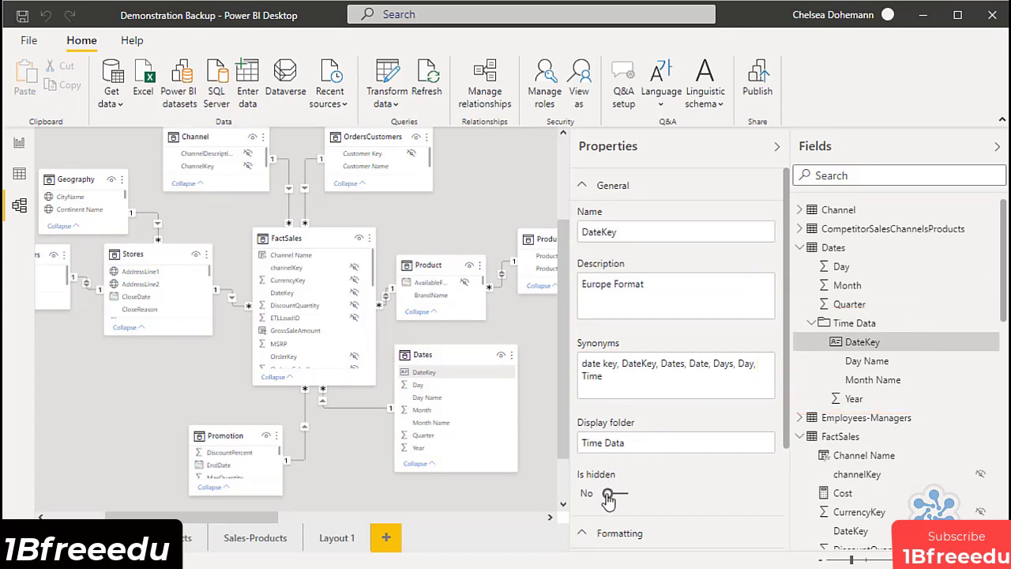
drag(786, 412, 787, 507)
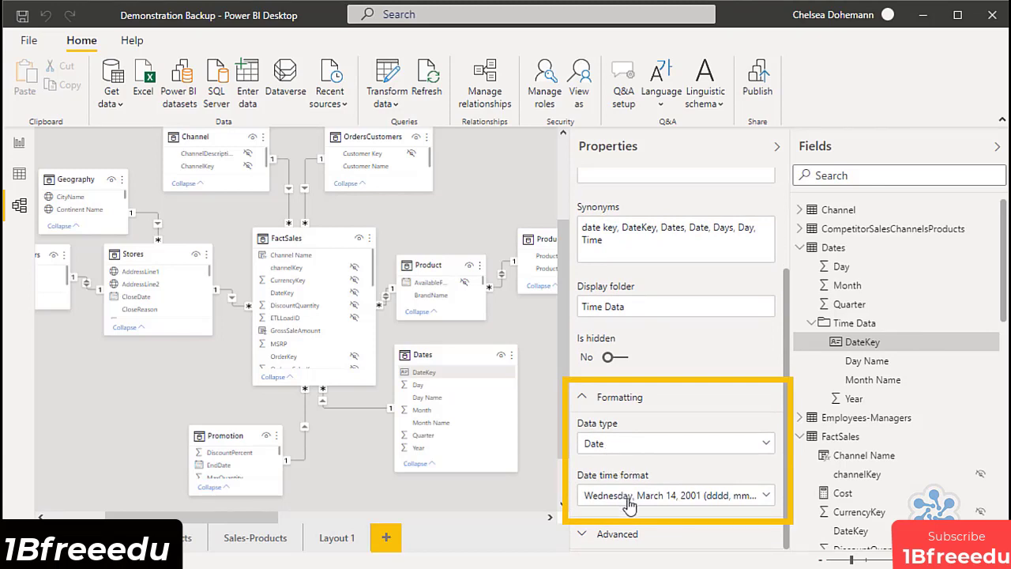
click(656, 495)
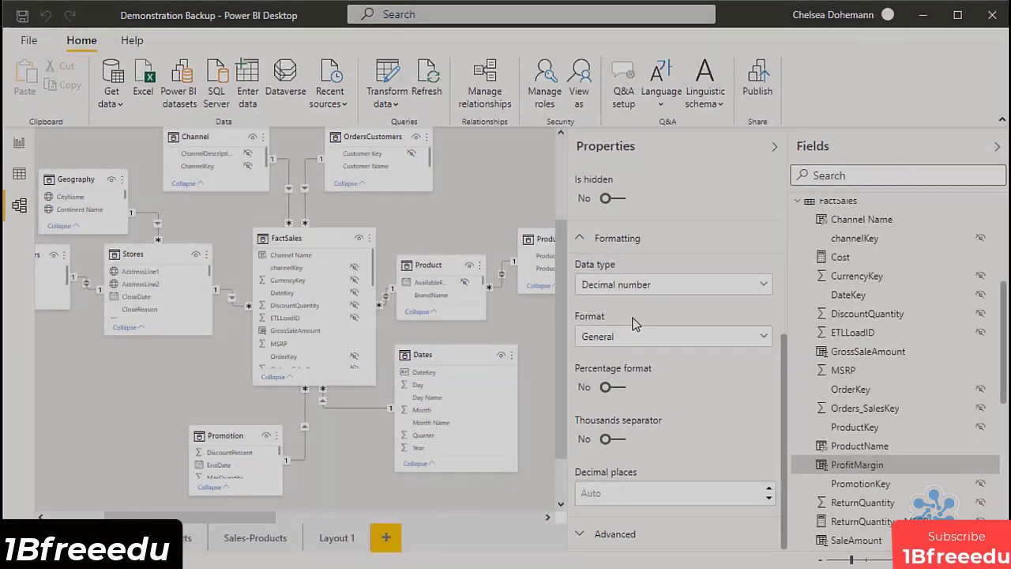
Format the FactSales table's ProfitMargin field as Percentage and its GrossSaleAmount field as Currency.
click(640, 336)
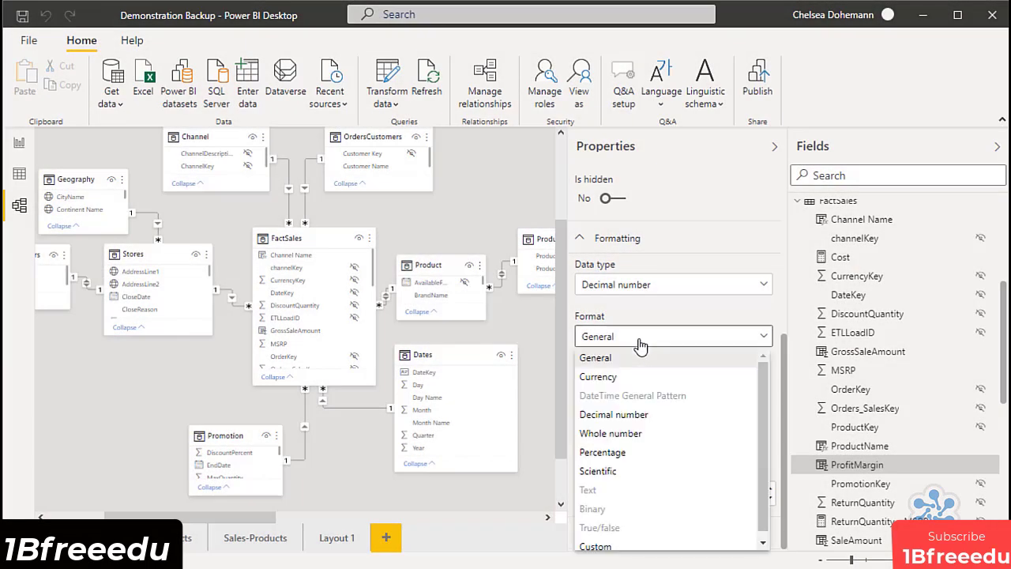
click(666, 453)
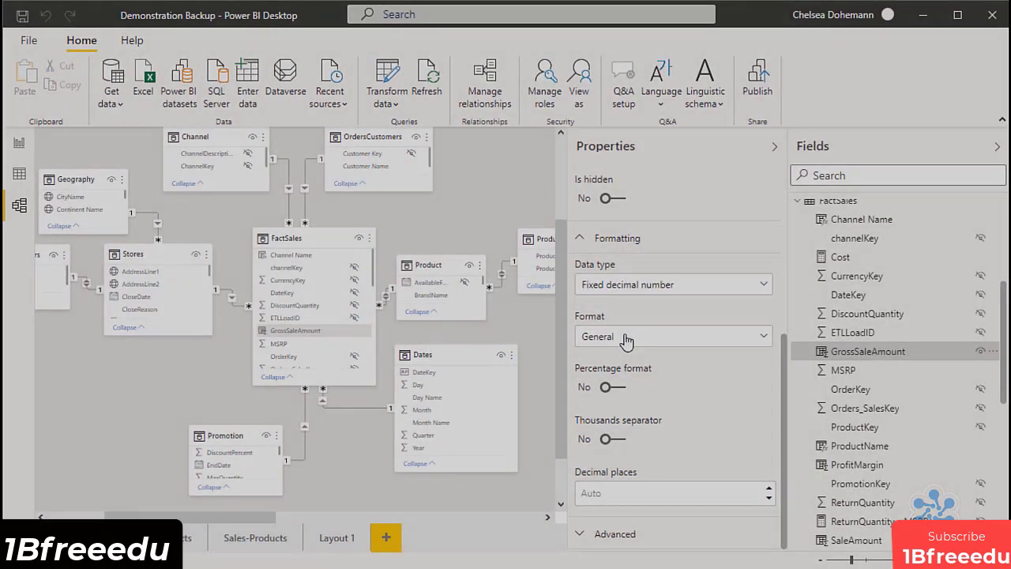
click(625, 335)
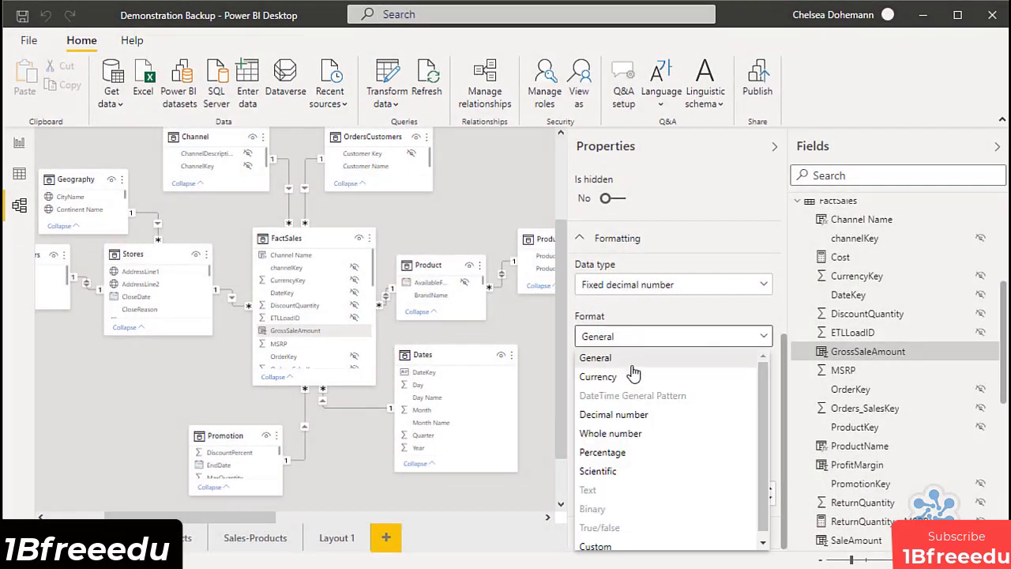
click(632, 378)
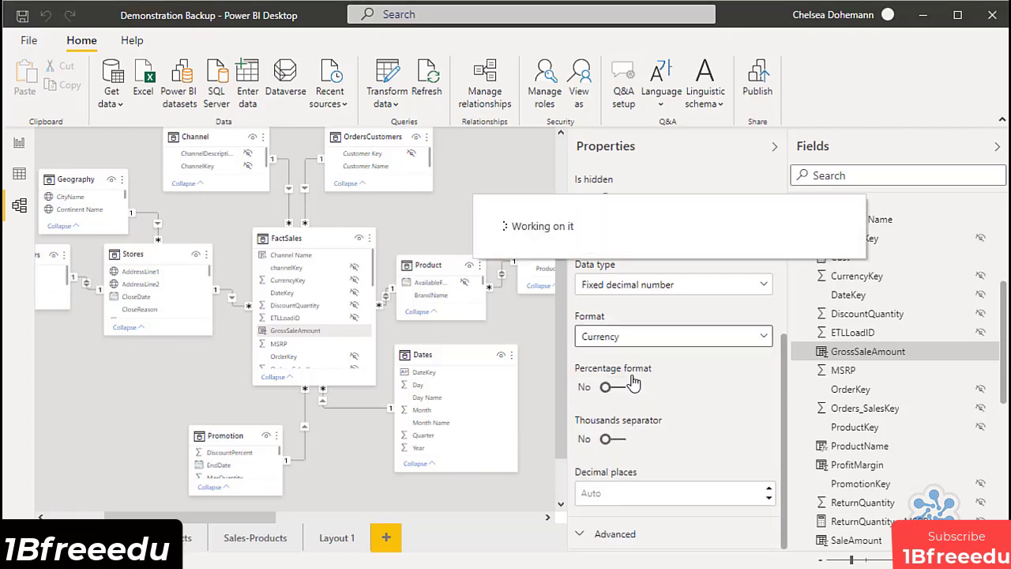
Return to the report and remove Month from the Sales Performance by Year line chart's axis, leaving only Month Name.
click(19, 144)
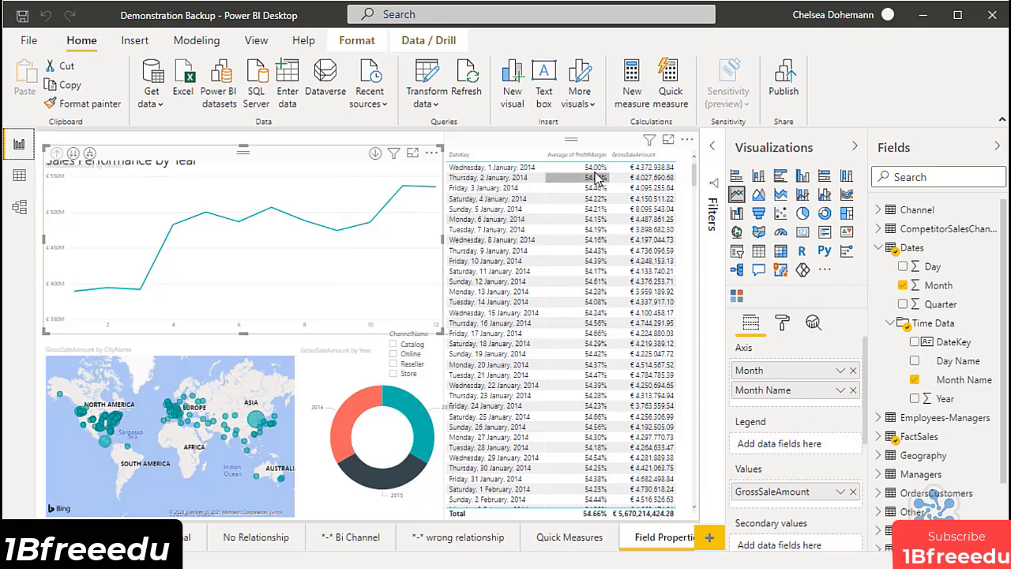
click(646, 204)
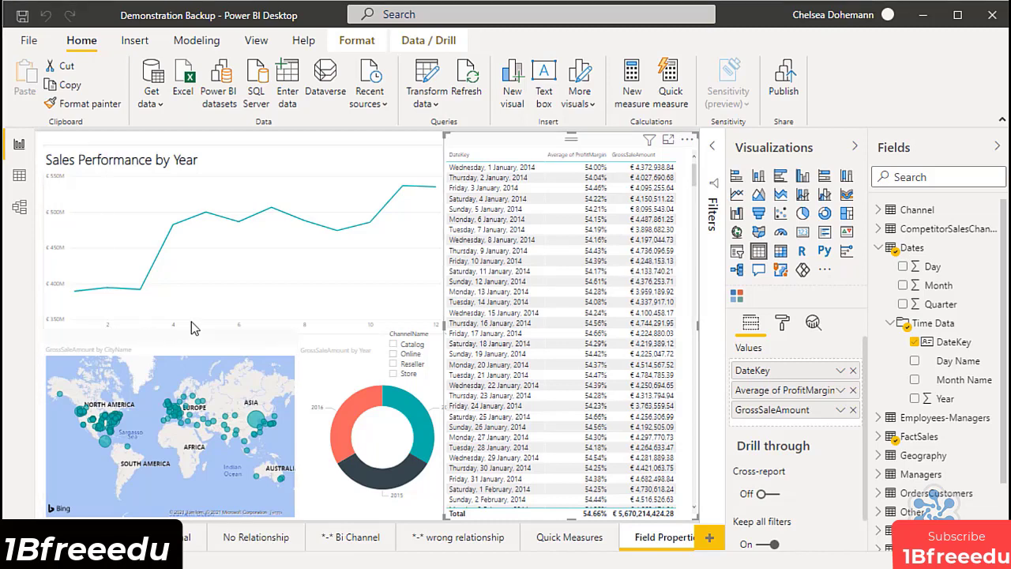
click(376, 331)
click(752, 326)
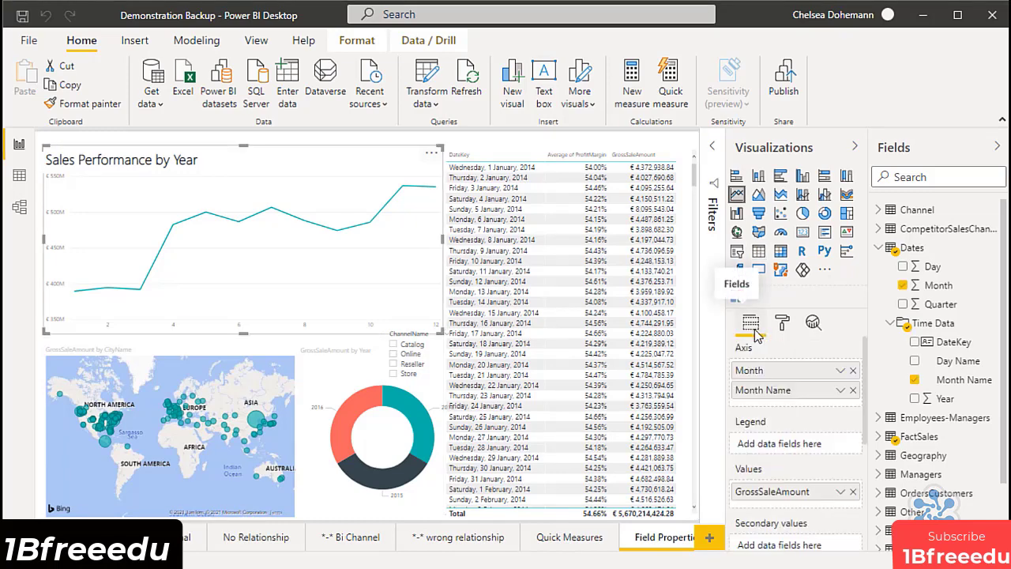
click(853, 371)
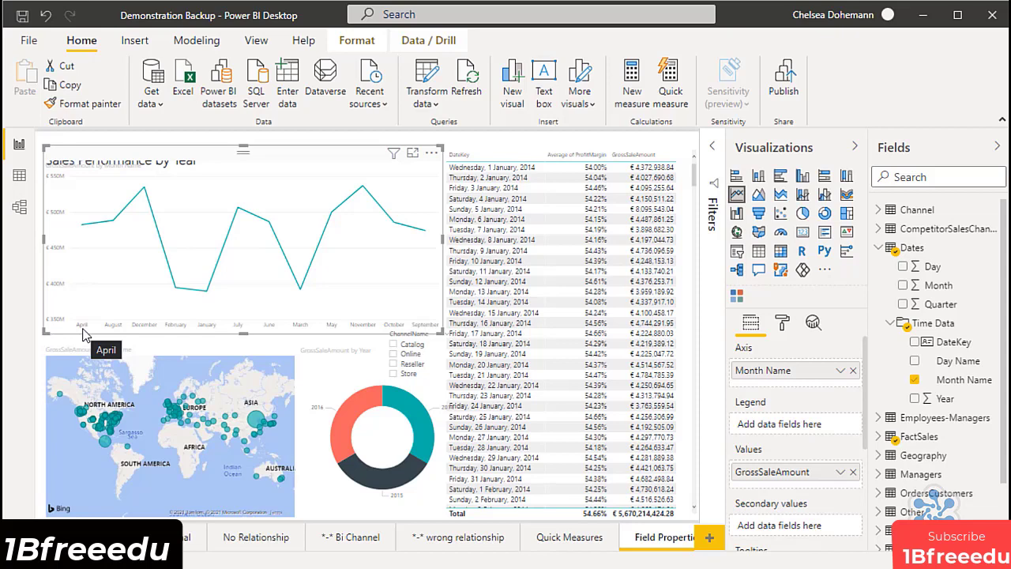
Sort the Dates table's Month Name field by the Month column in the model view, and return to the report.
click(19, 206)
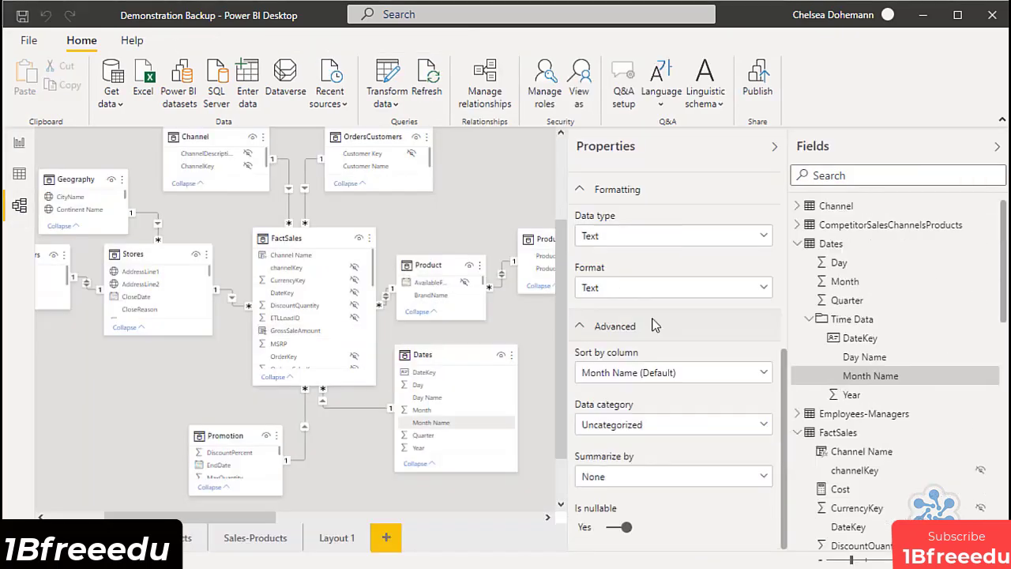
click(631, 380)
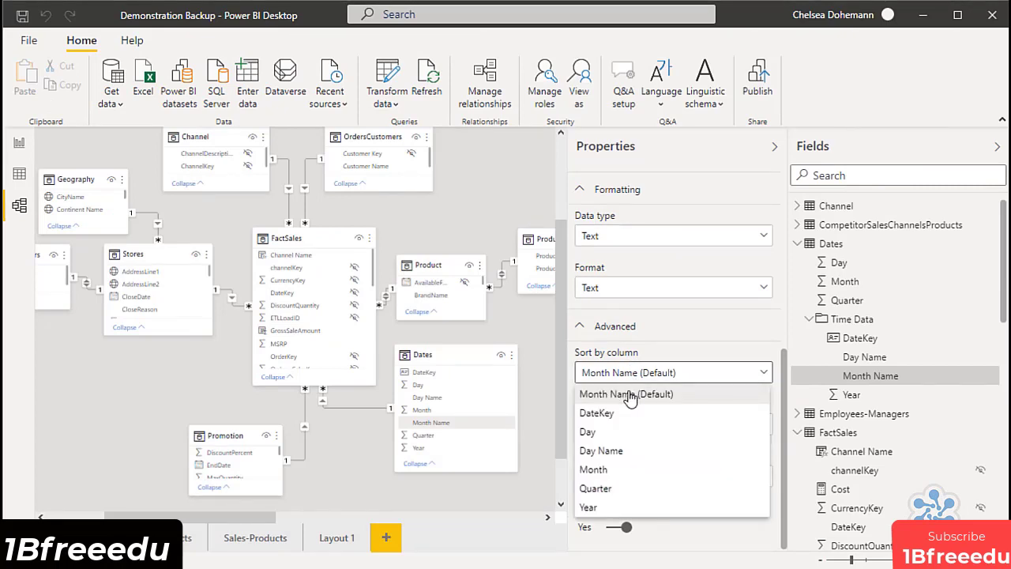
click(633, 473)
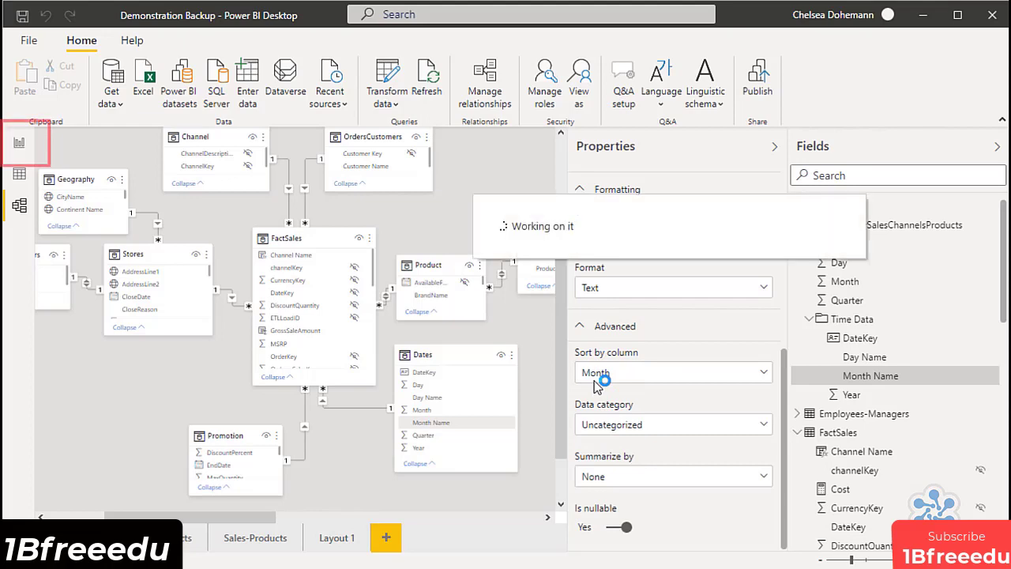
click(20, 144)
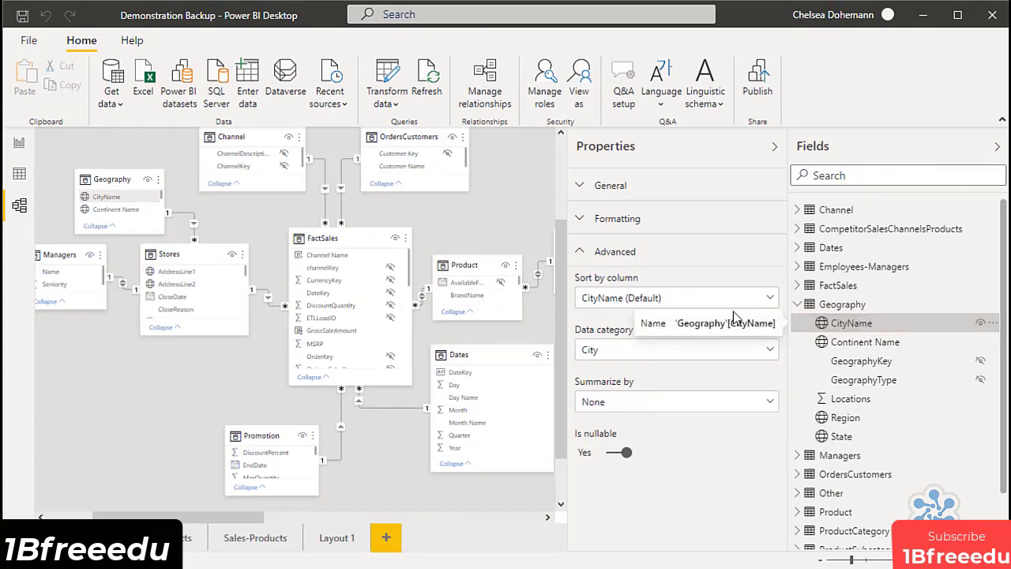
Review the sort-by-column choices for the Geography table's CityName field in the model view, keeping CityName (Default).
click(662, 304)
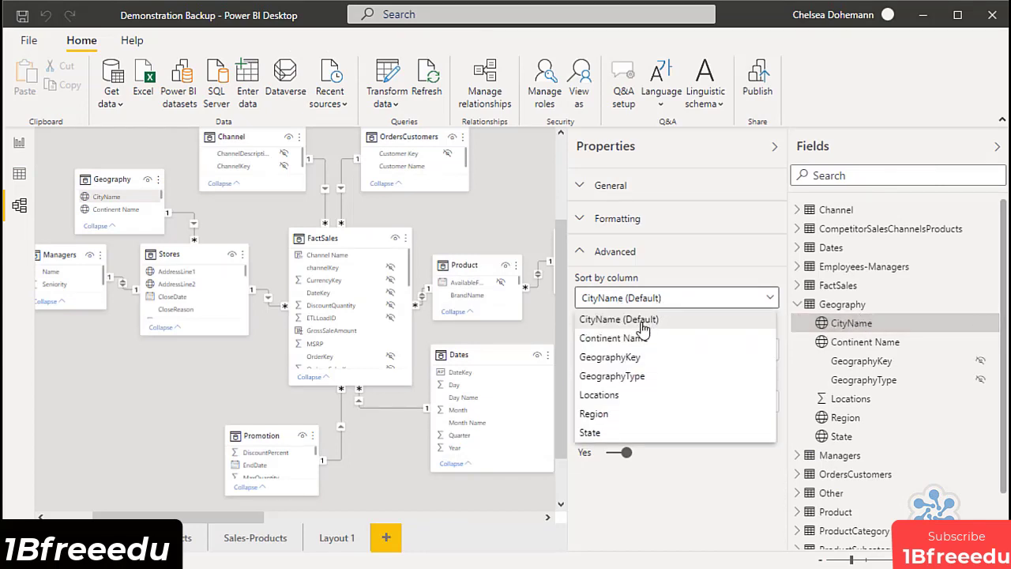
click(642, 324)
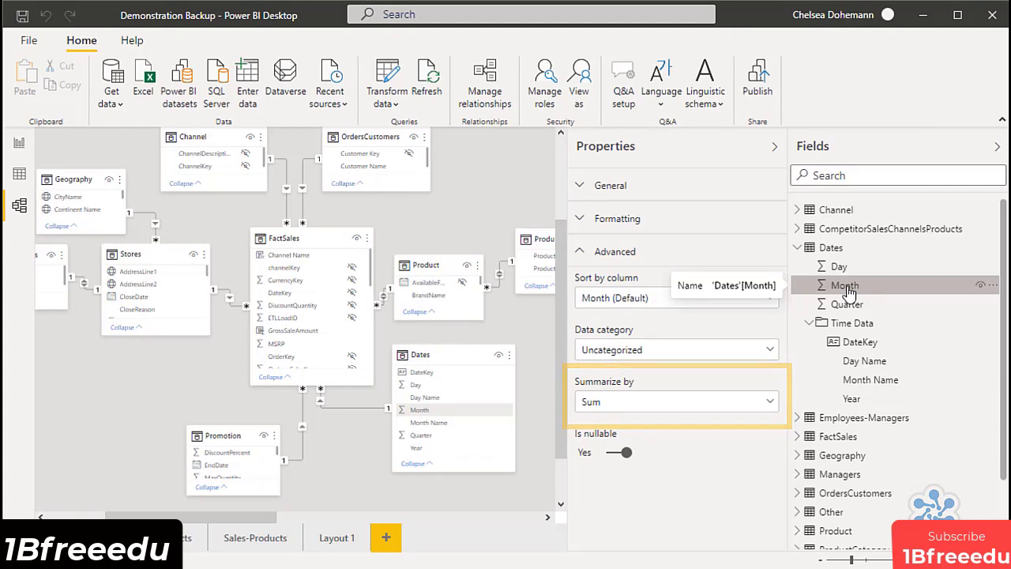
Set the default summarization to None for the Dates table's Month field and to Average for the Promotion table's DiscountPercent field.
click(672, 402)
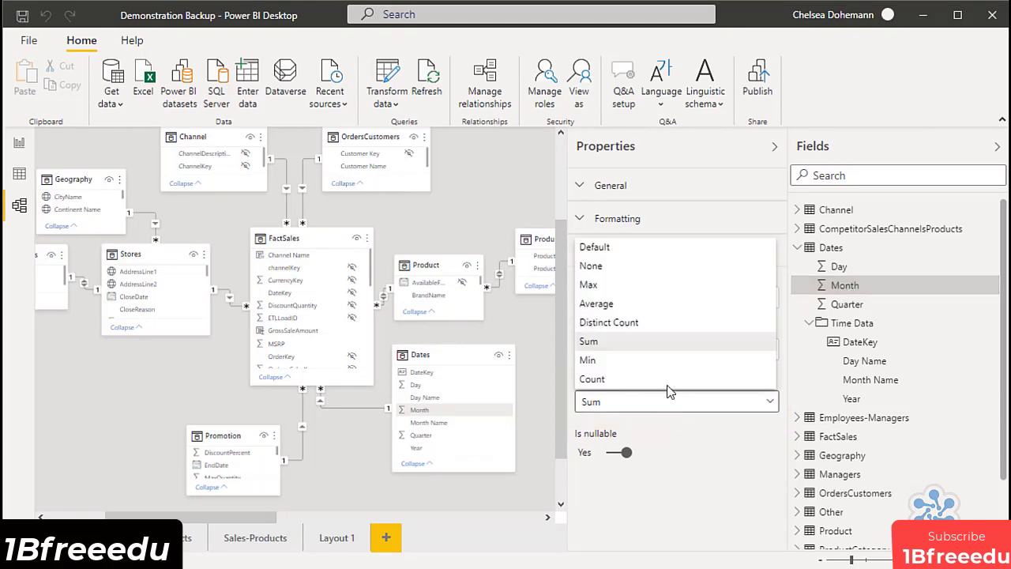
click(641, 271)
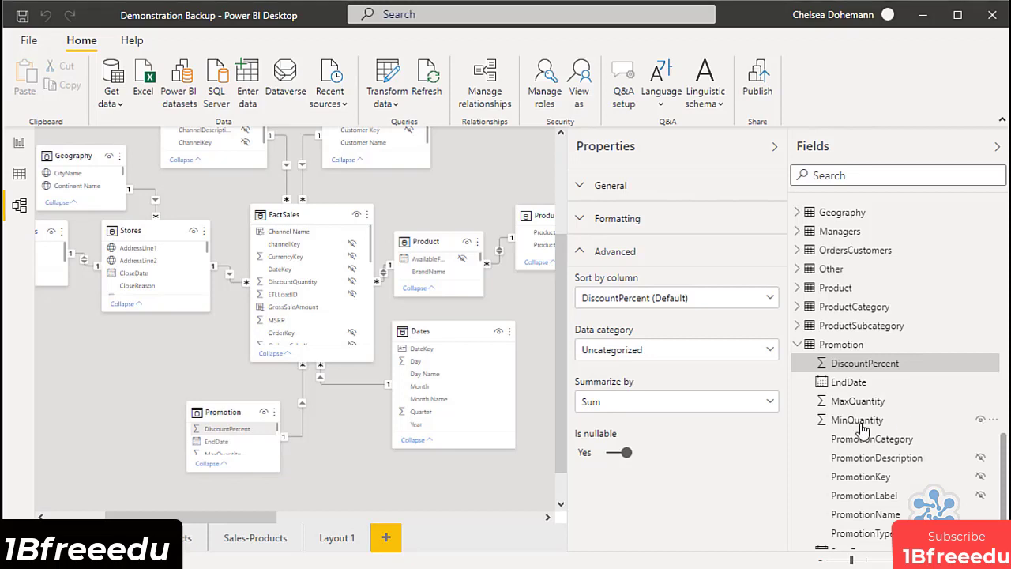
click(771, 401)
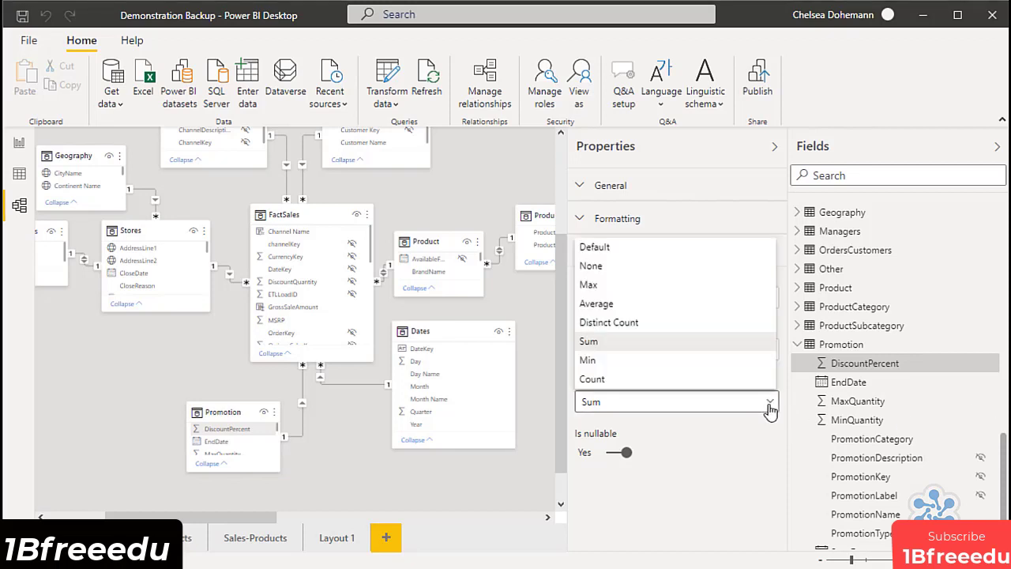
click(746, 312)
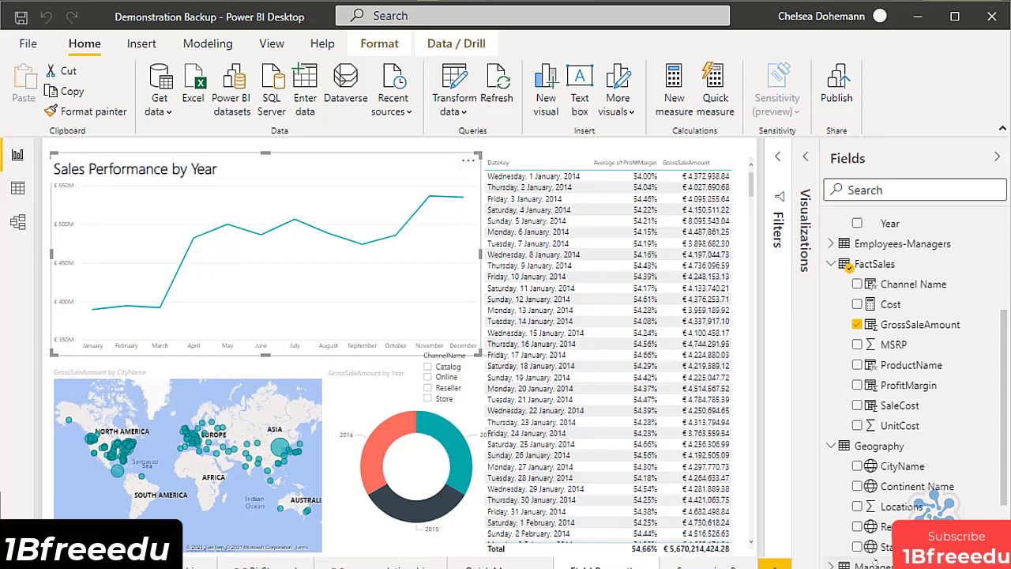
scroll(868, 356, up, 5)
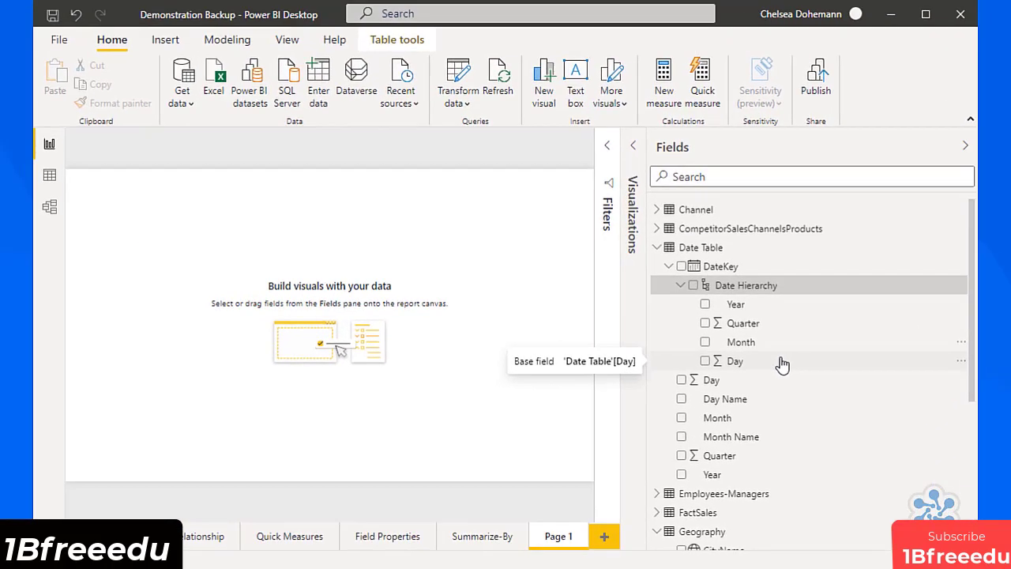
Turn off Auto date/time in the current file's Data Load options and apply the change.
click(56, 44)
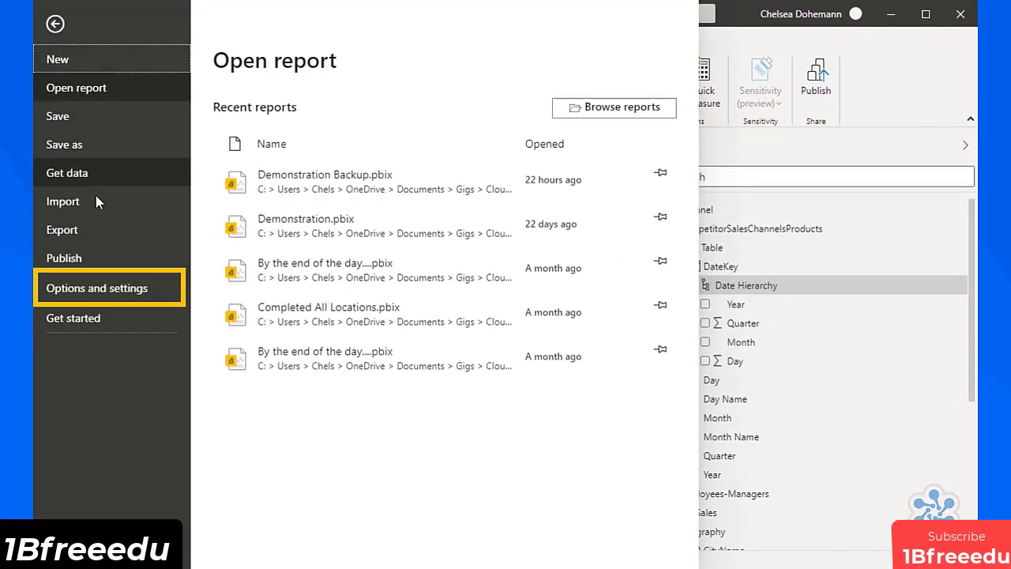
click(112, 288)
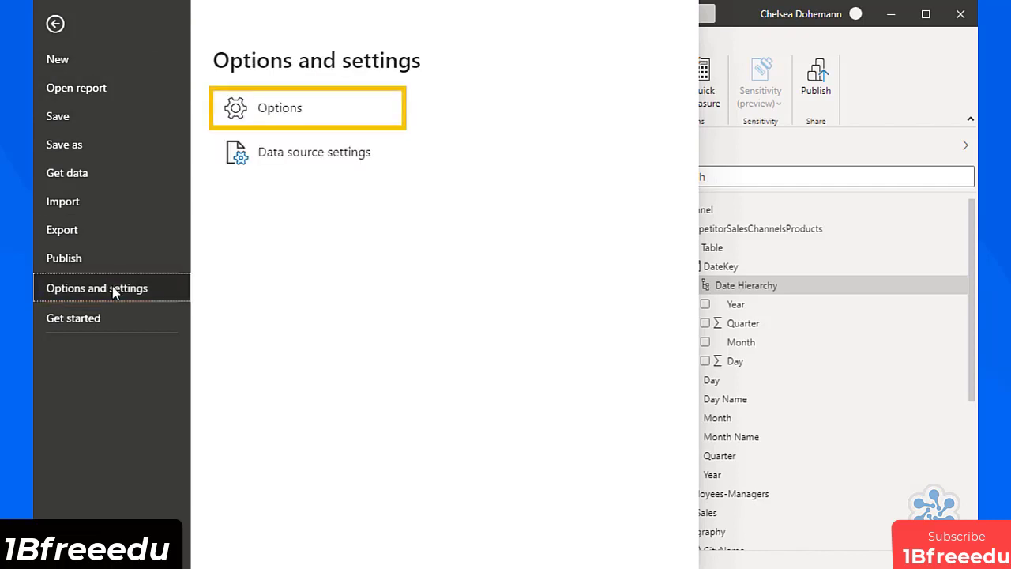
click(286, 110)
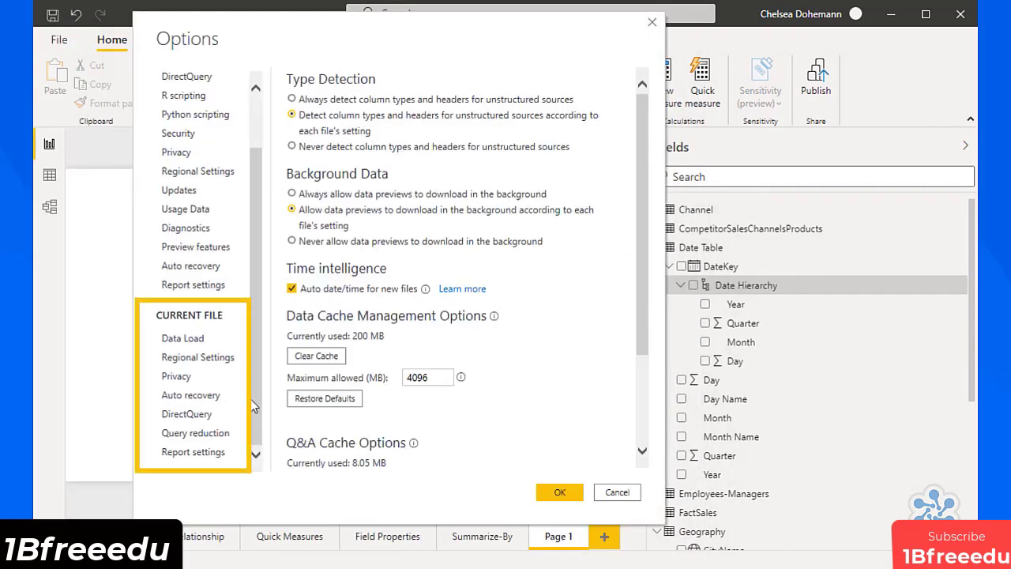
click(202, 338)
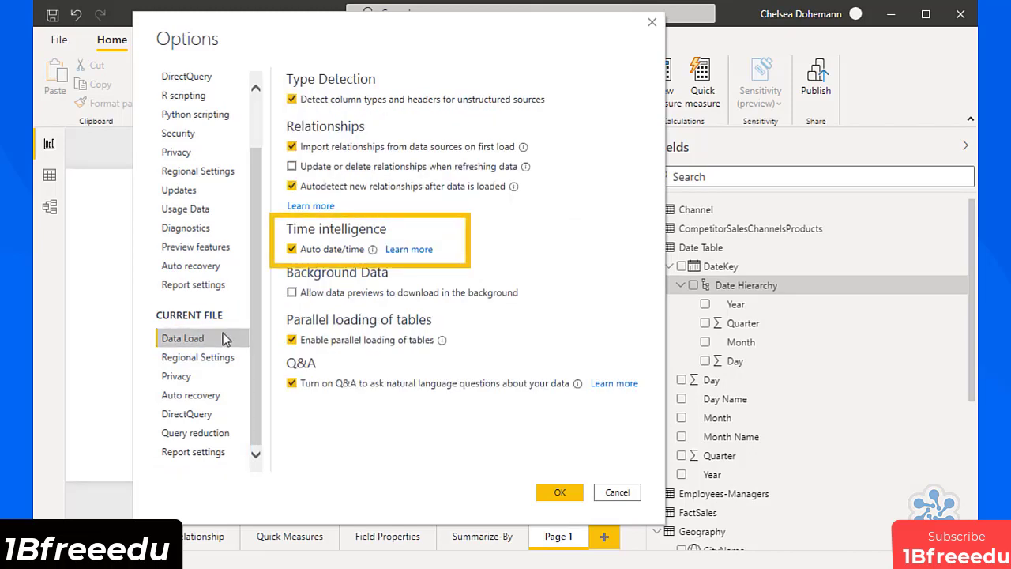
click(292, 249)
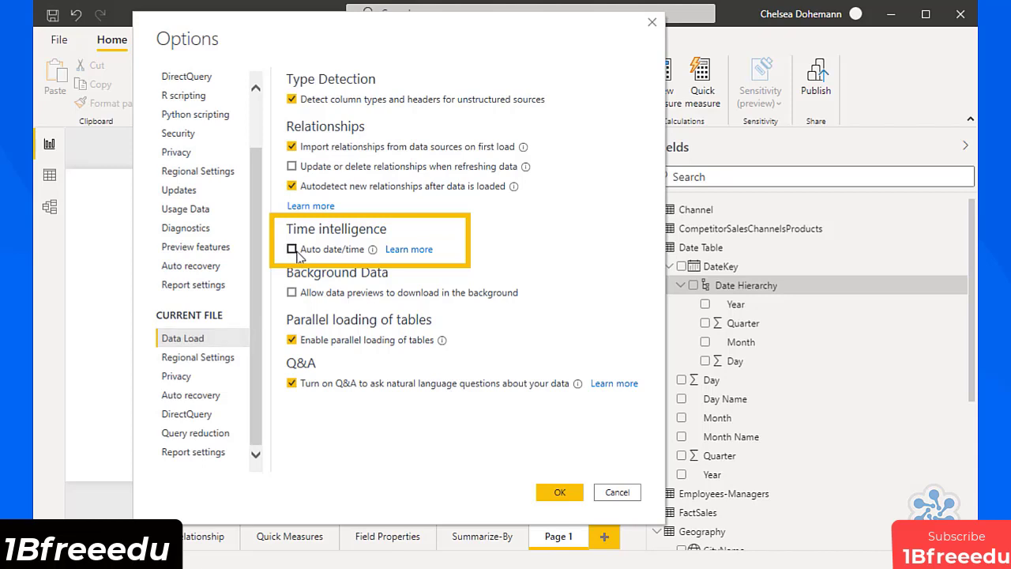
click(561, 491)
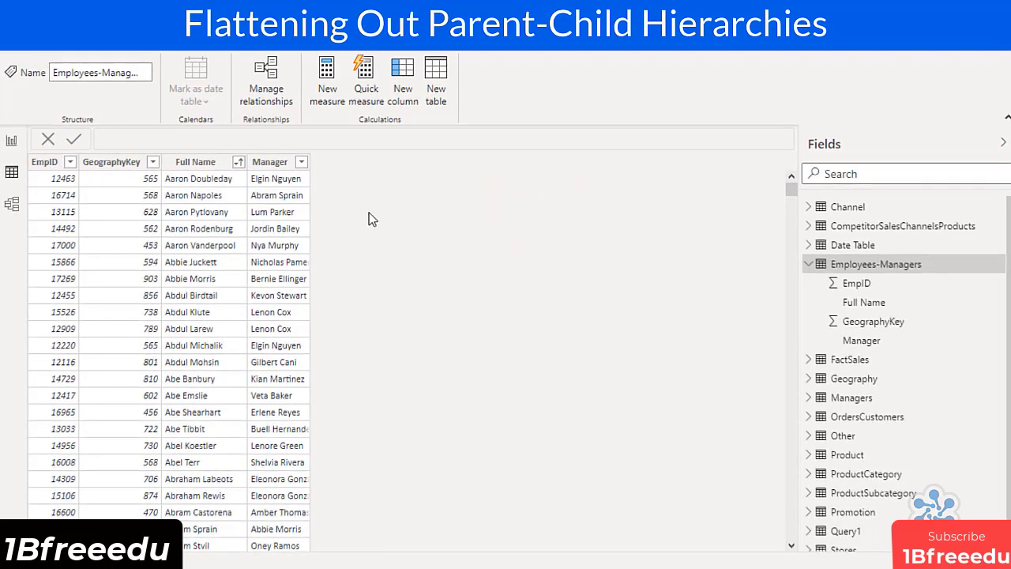
Add a calculated column to Employees-Managers with the formula FullPath = PATH('Employees-Managers'[Full Name],'Employees-Managers'[Manager]).
click(400, 83)
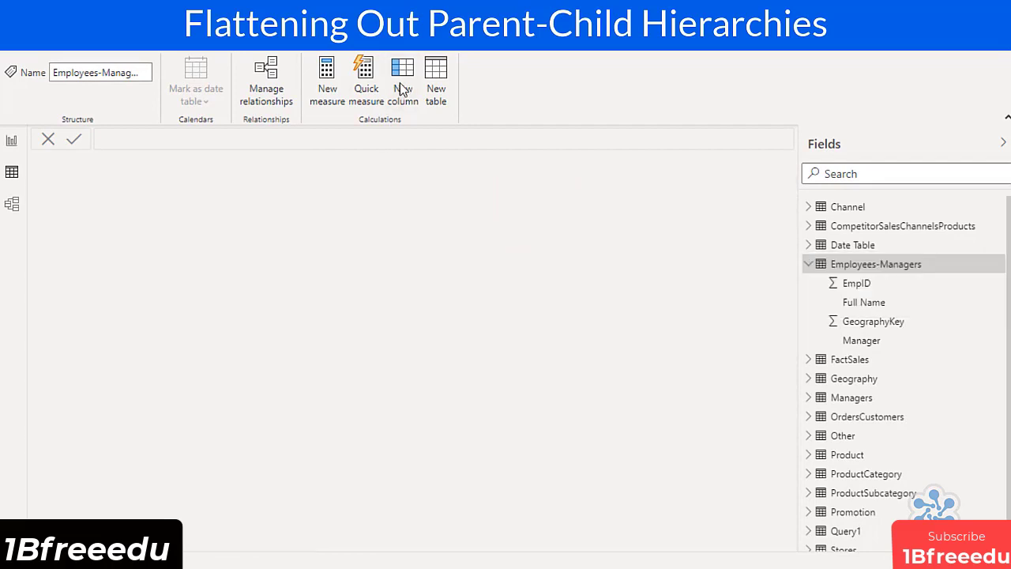
key(BackSpace)
text(FullPath = )
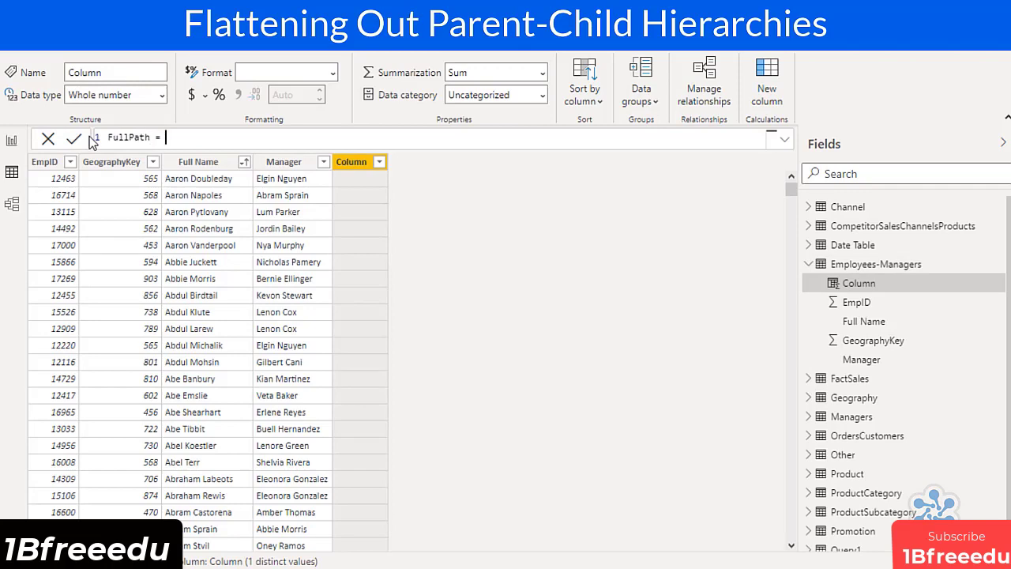
text(Path)
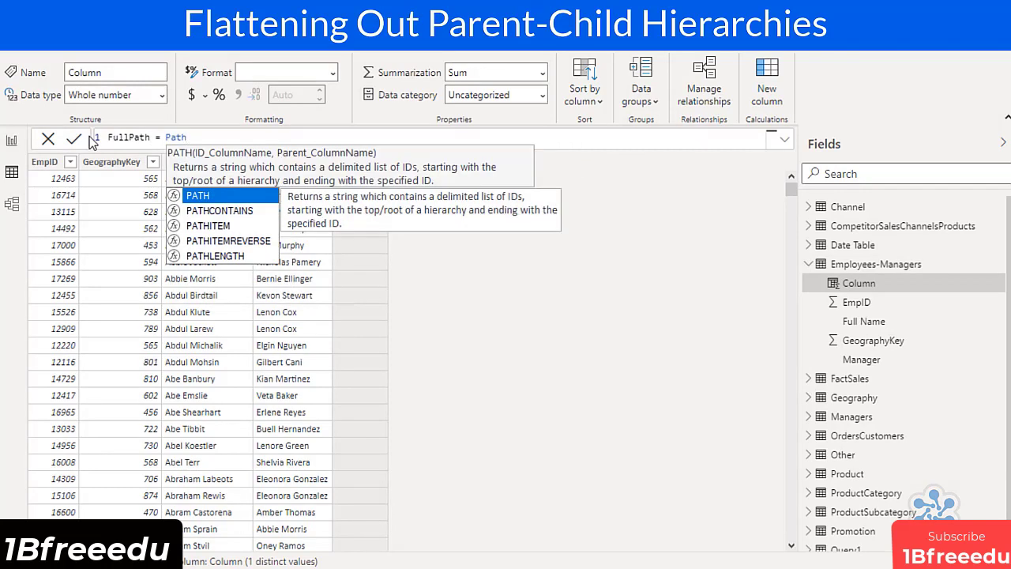
key(Tab)
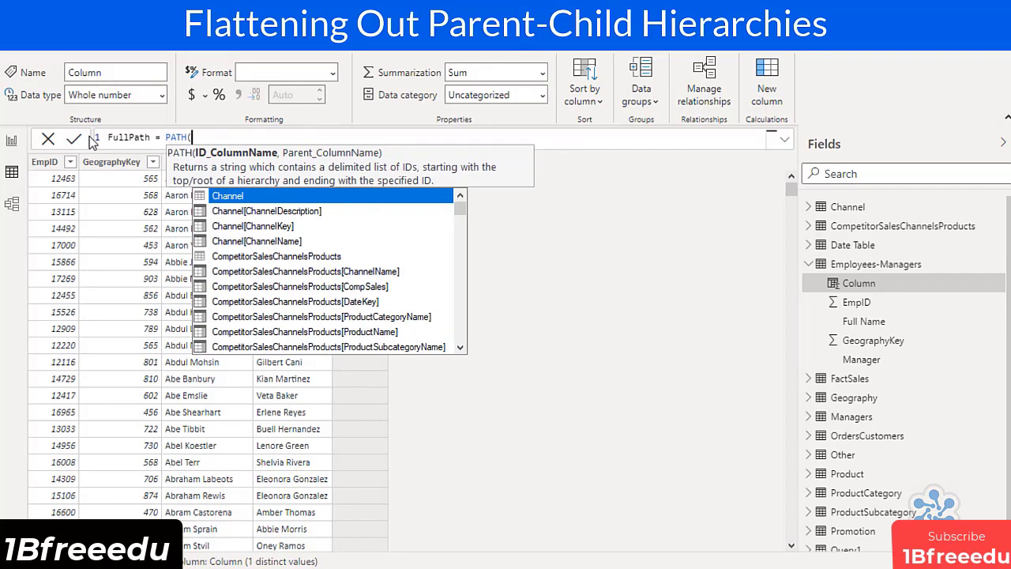
text(Employ)
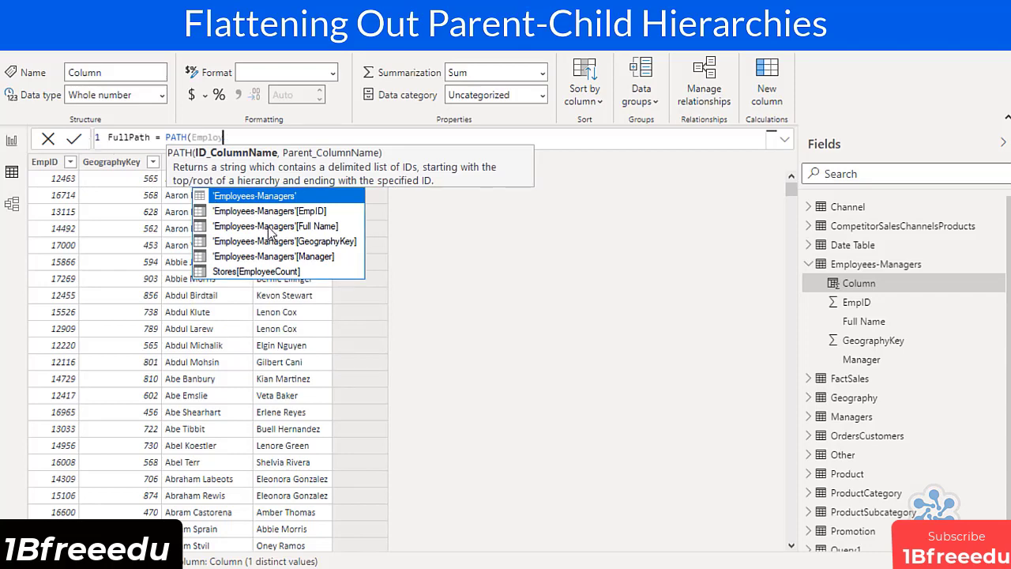
click(271, 227)
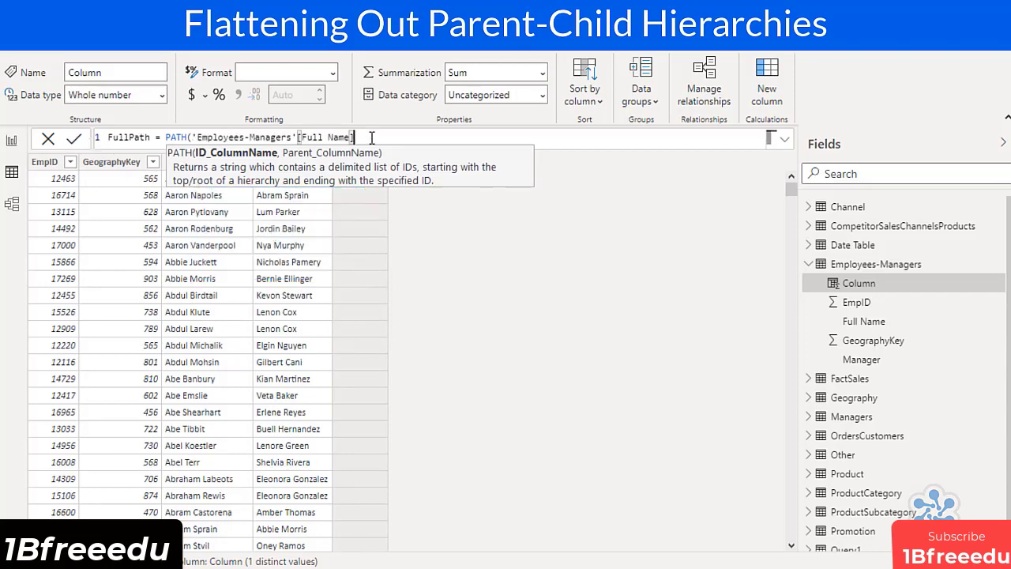
text(,)
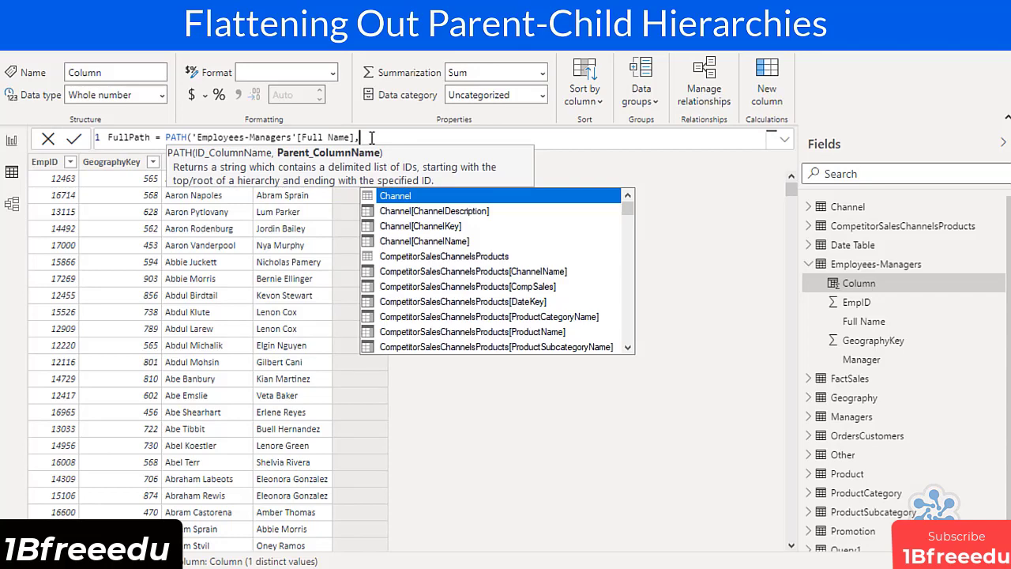
text(Employee)
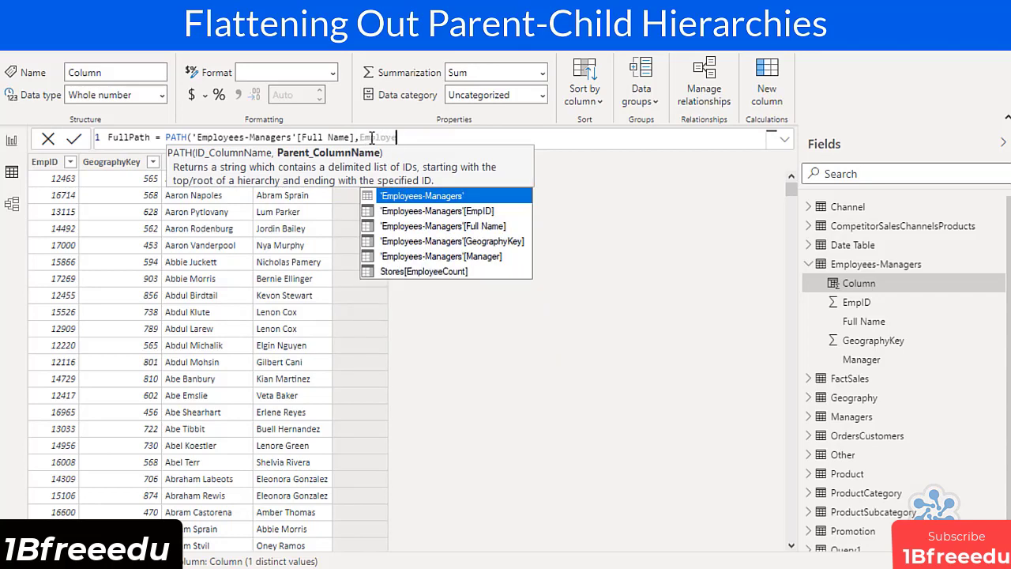
click(420, 256)
text())
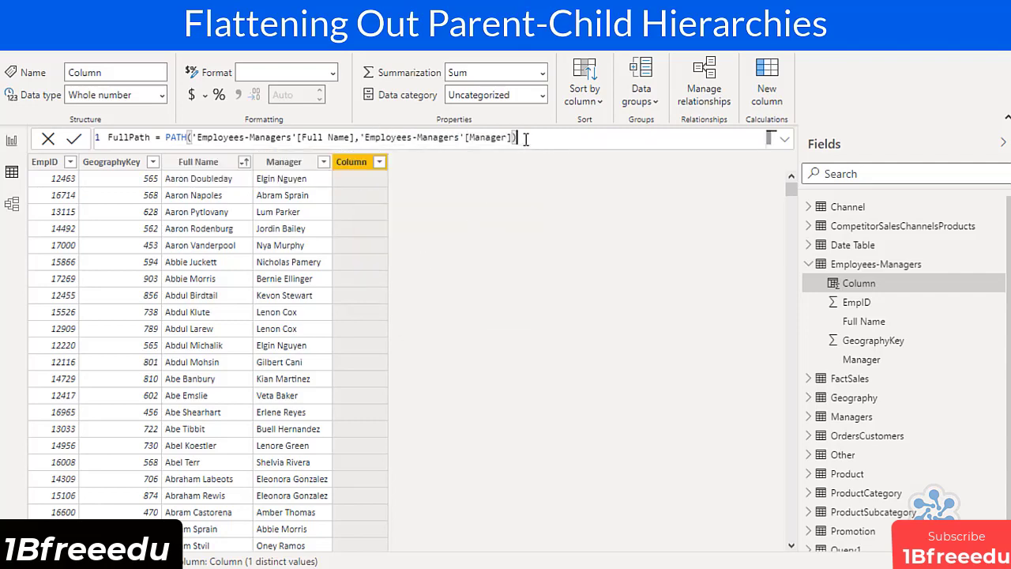
key(Return)
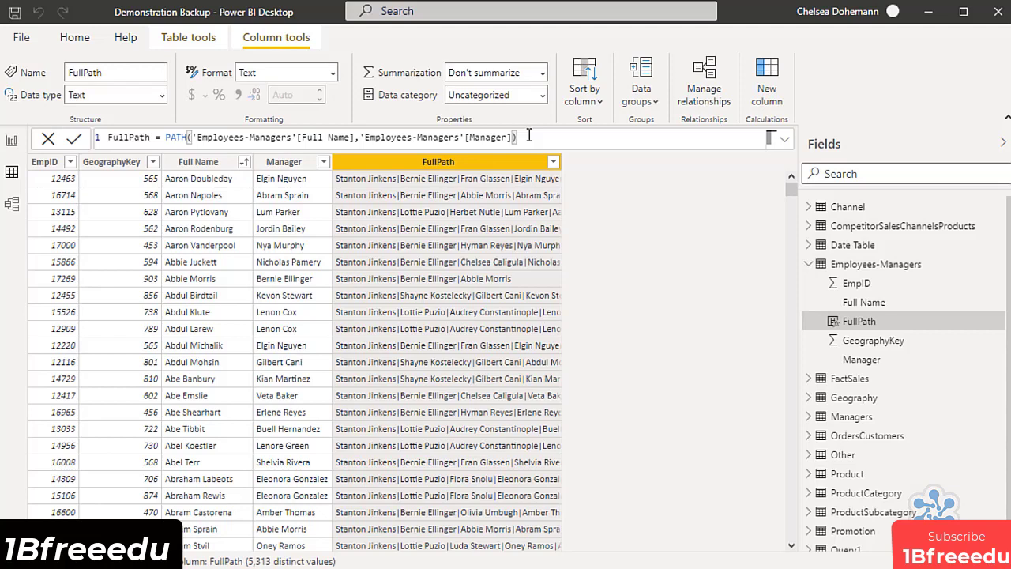
Add a calculated column to Employees-Managers with the formula CEO = PATHITEM('Employees-Managers'[FullPath],1).
click(771, 87)
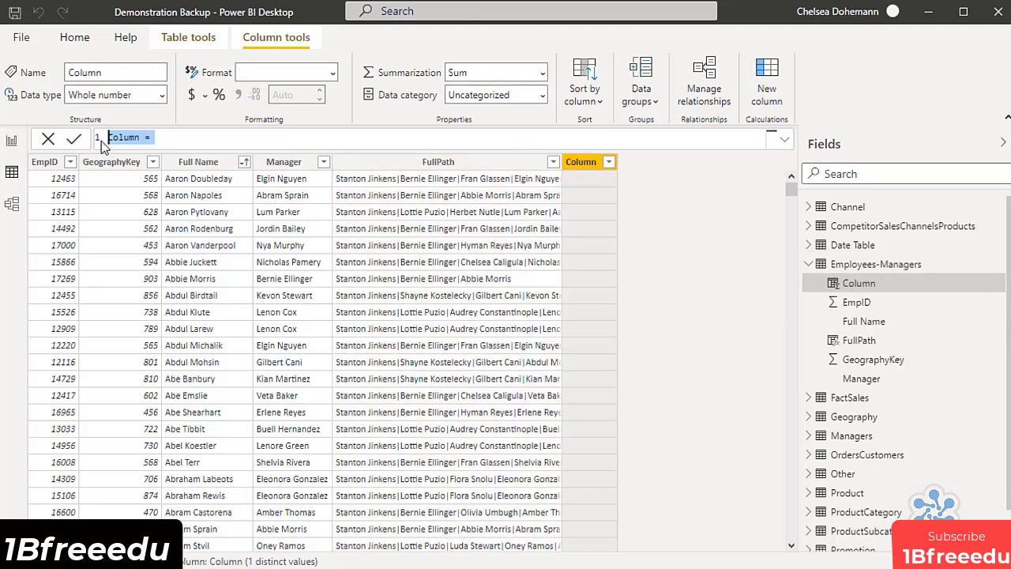
text(CEO = PATHITEM()
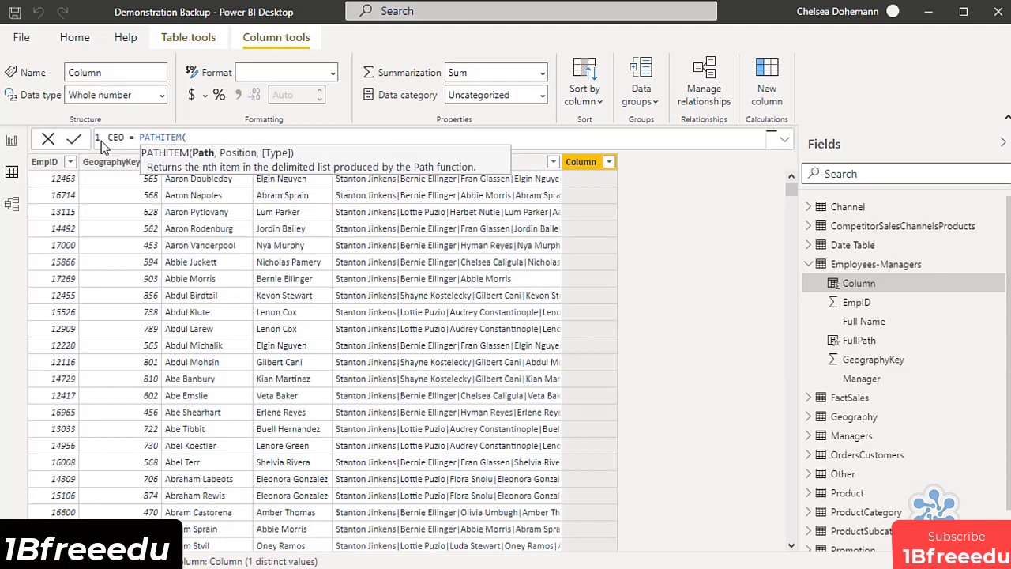
text(Employee)
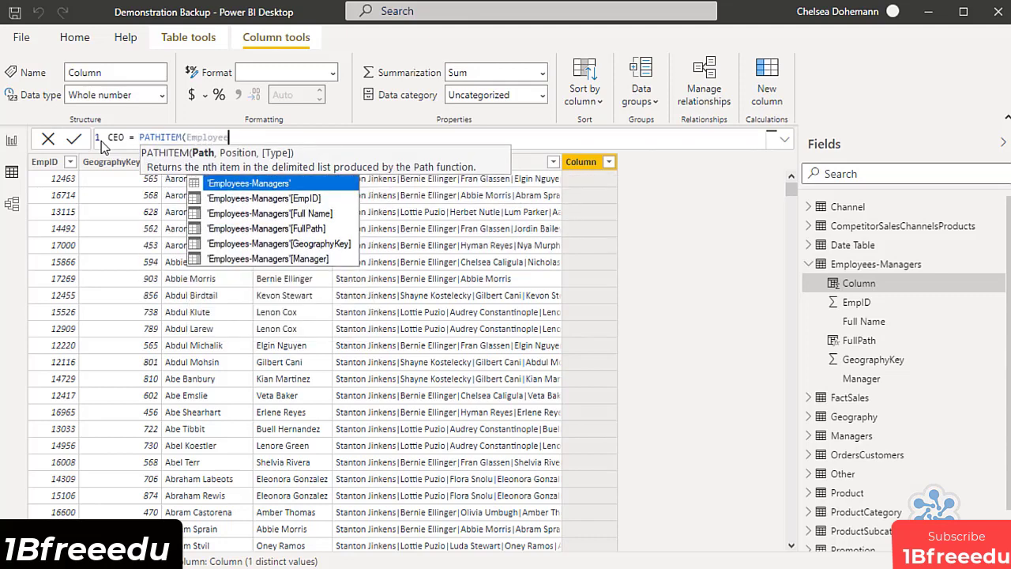
click(270, 229)
text(,)
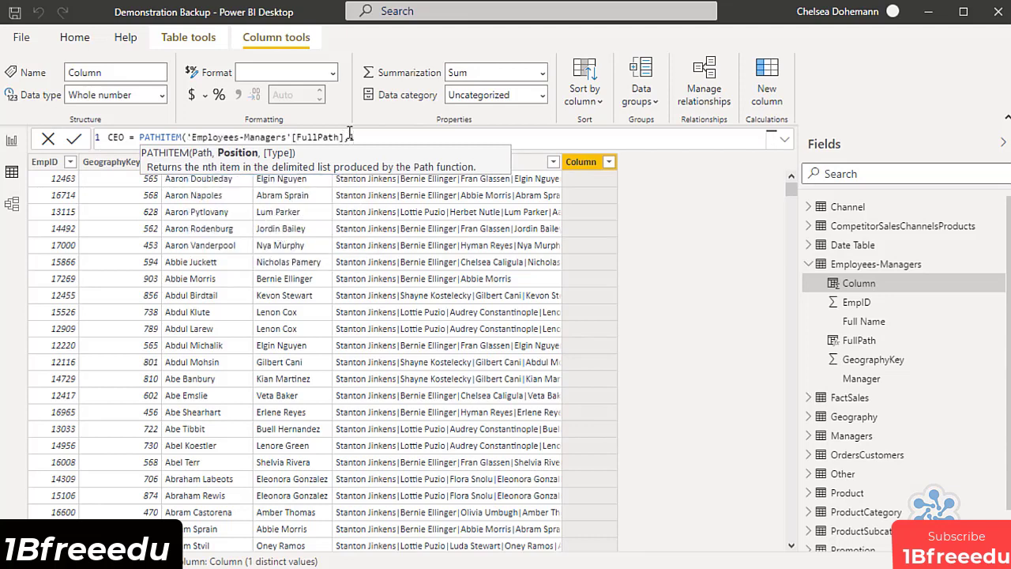
text(1))
key(Return)
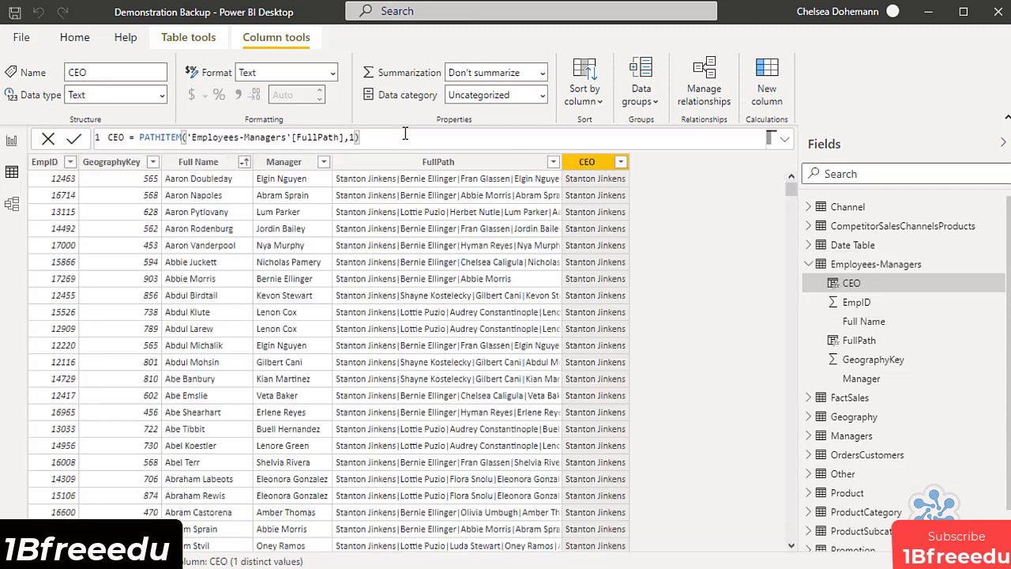
Add a calculated column to Employees-Managers with the formula RegionalManagers = PATHITEM('Employees-Managers'[FullPath],2).
click(766, 93)
text(Regi)
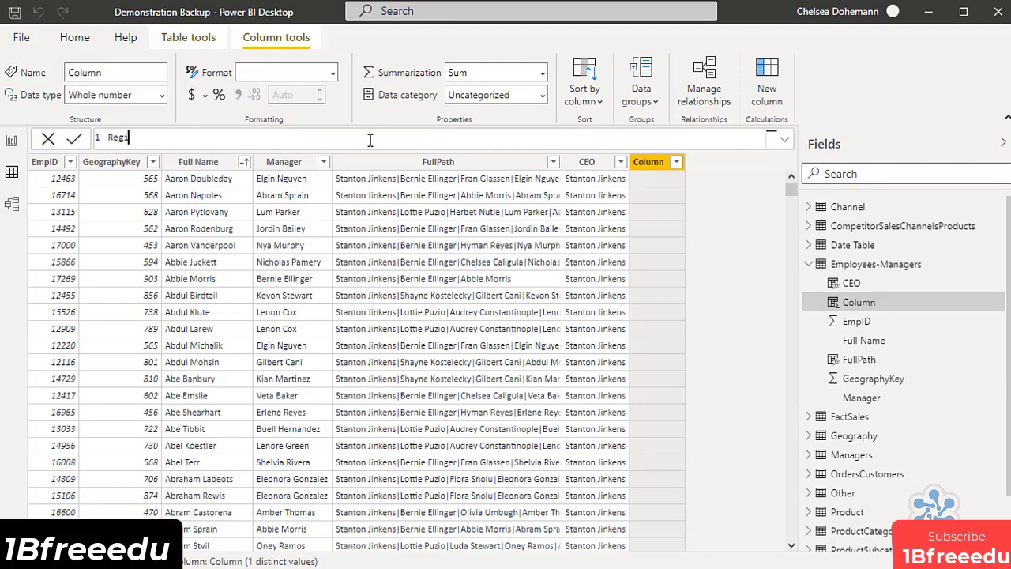
text(onalManagers = PATHITEM()
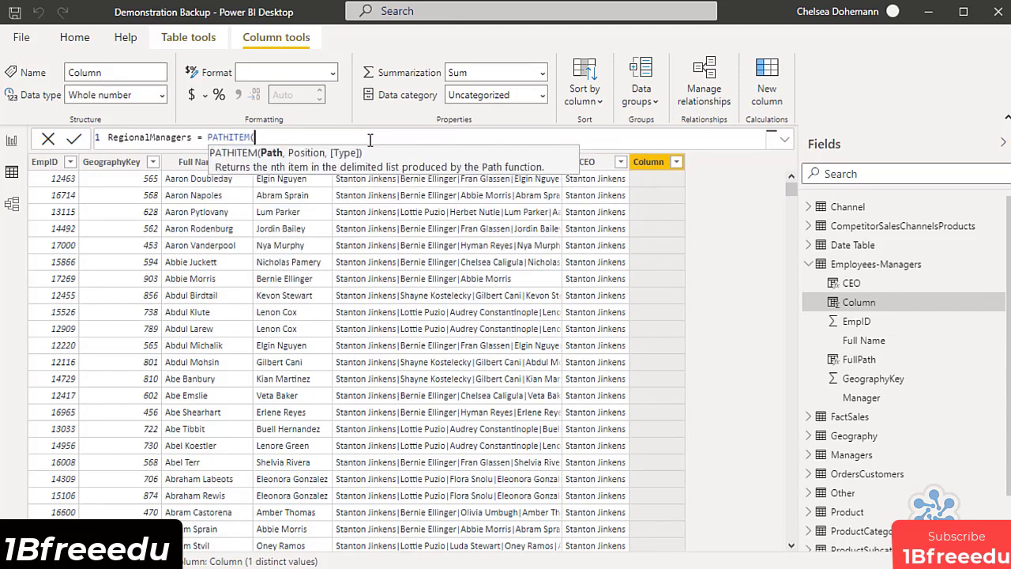
text(Empl)
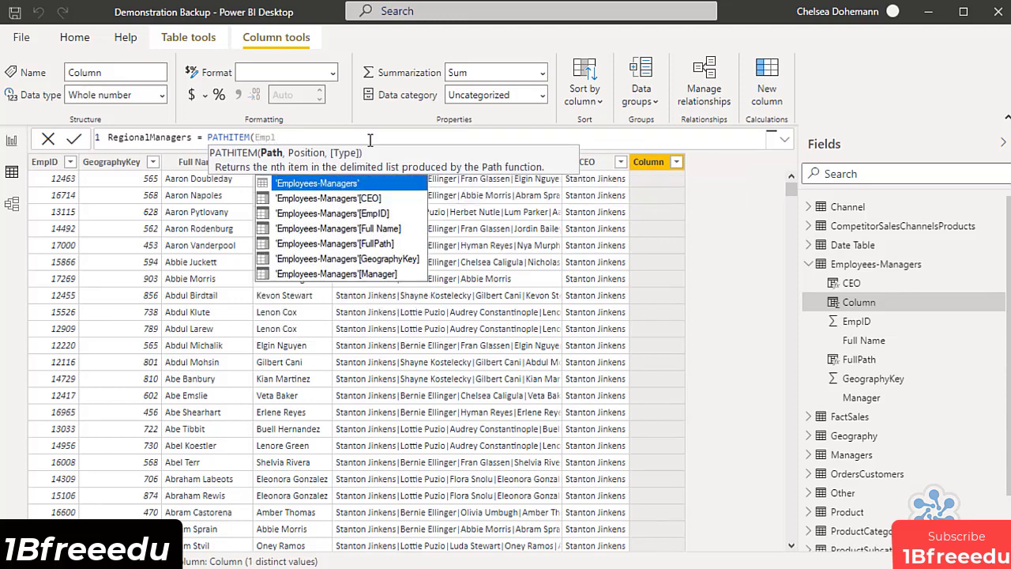
click(362, 245)
text(,2))
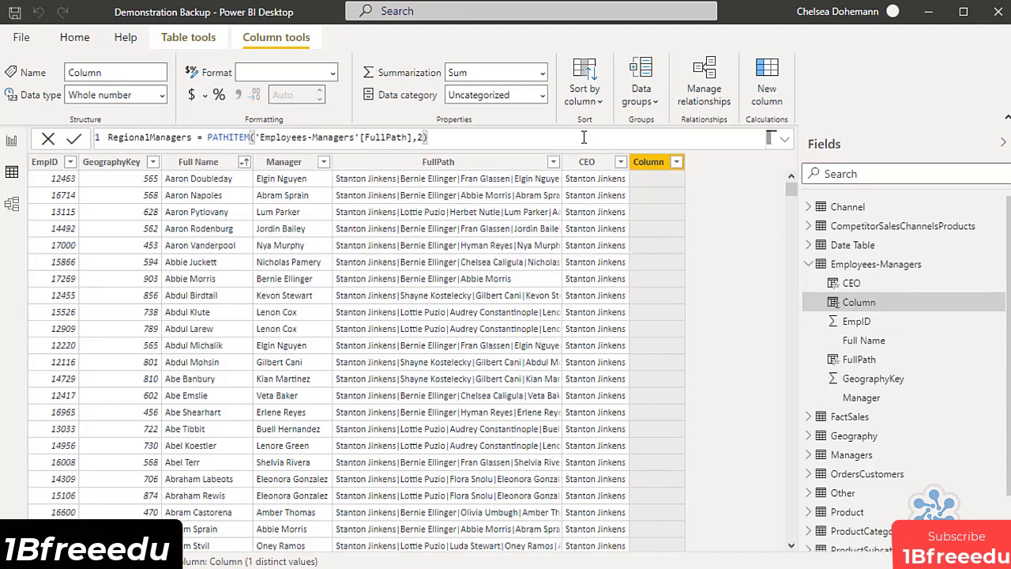
key(Return)
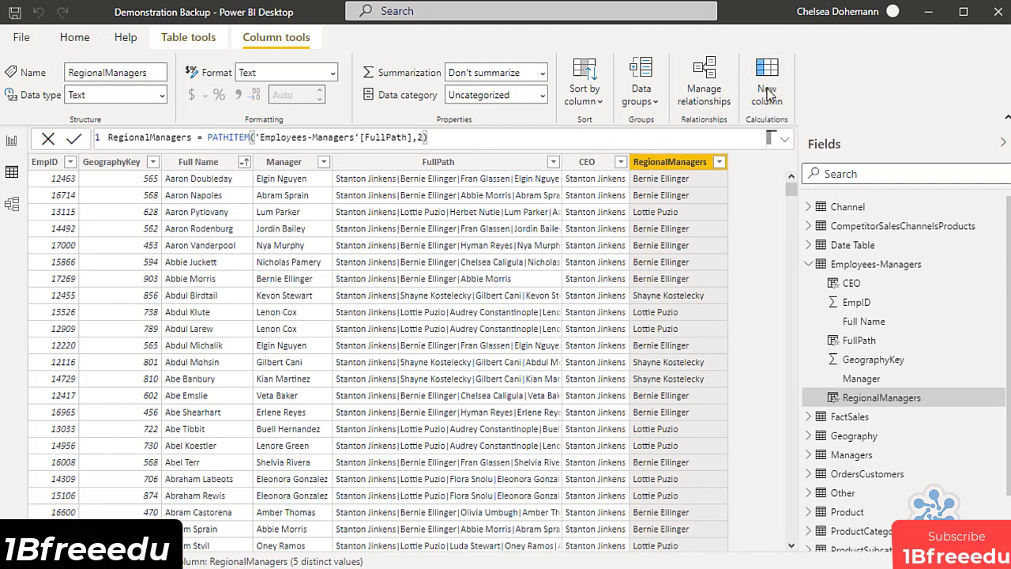
Add a calculated column to Employees-Managers with the formula StoreManagers = PATHITEM('Employees-Managers'[FullPath],3).
click(767, 93)
text(StoreManagers = PATHITEM(Emplo)
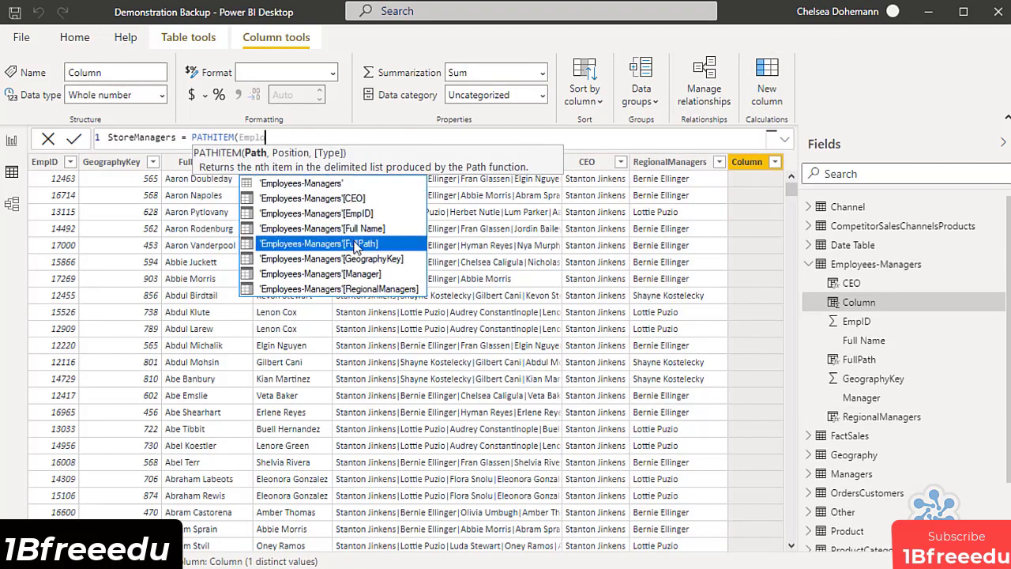
double_click(352, 245)
text(,3))
key(Return)
Add a calculated column to Employees-Managers with the formula StoreEmployee = PATHITEM('Employees-Managers'[FullPath],4).
click(767, 93)
text(StoreEmployee = PATHITEM()
double_click(405, 232)
text(,4))
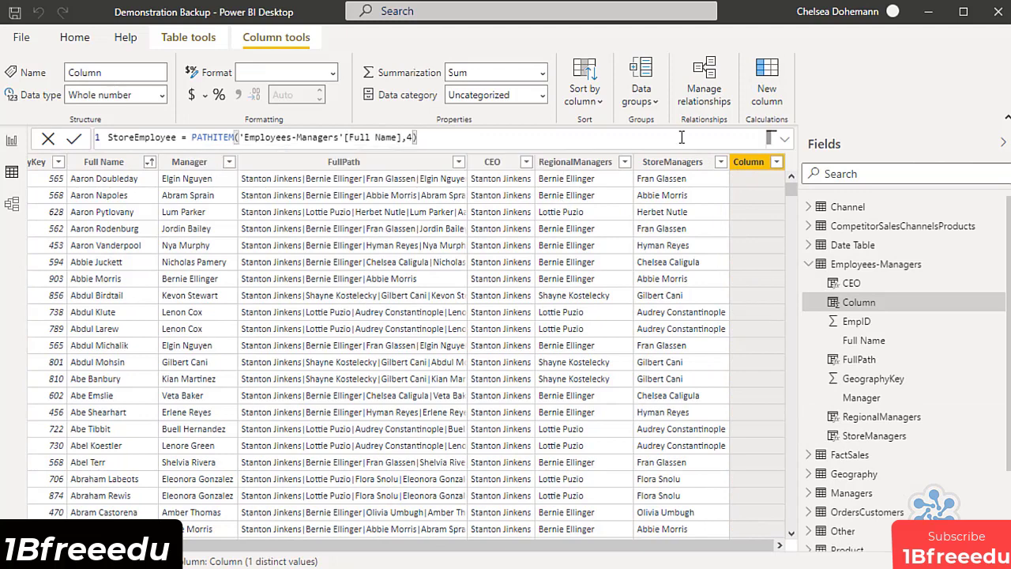
key(Return)
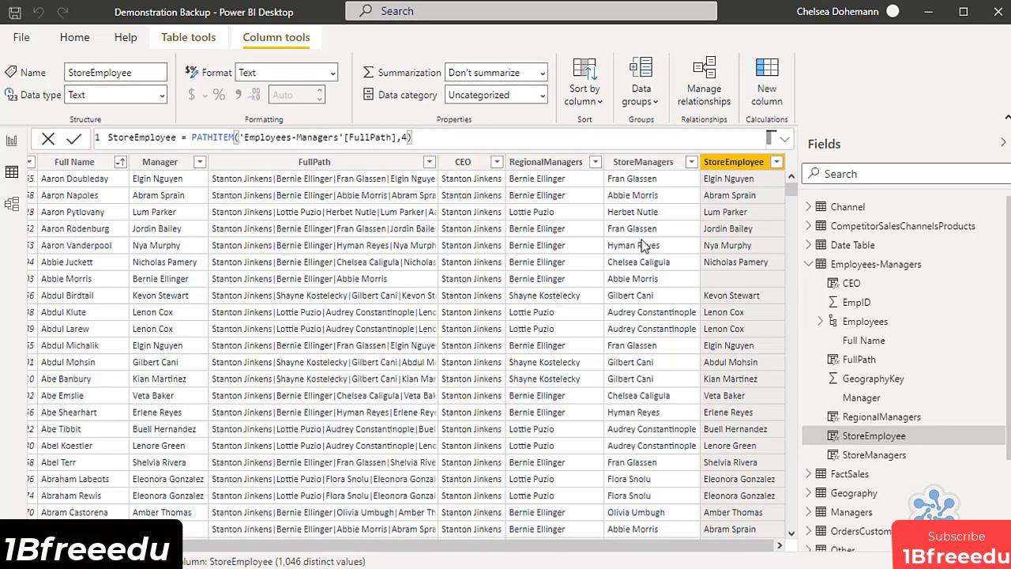
Expand the Employees hierarchy's levels and split the first regional manager's branch in the report's decomposition tree by StoreManagers.
click(820, 321)
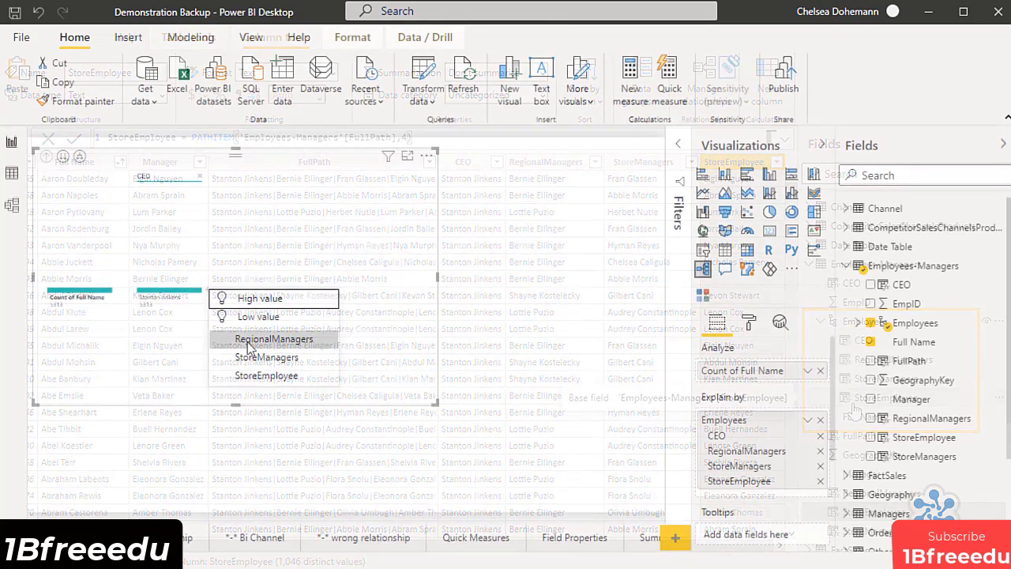
click(270, 336)
click(297, 233)
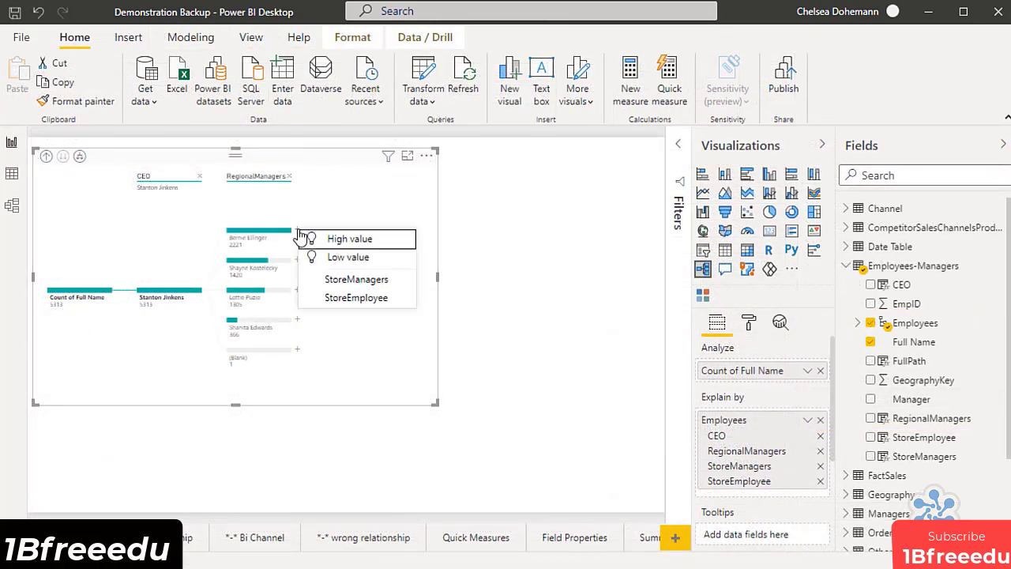
click(356, 279)
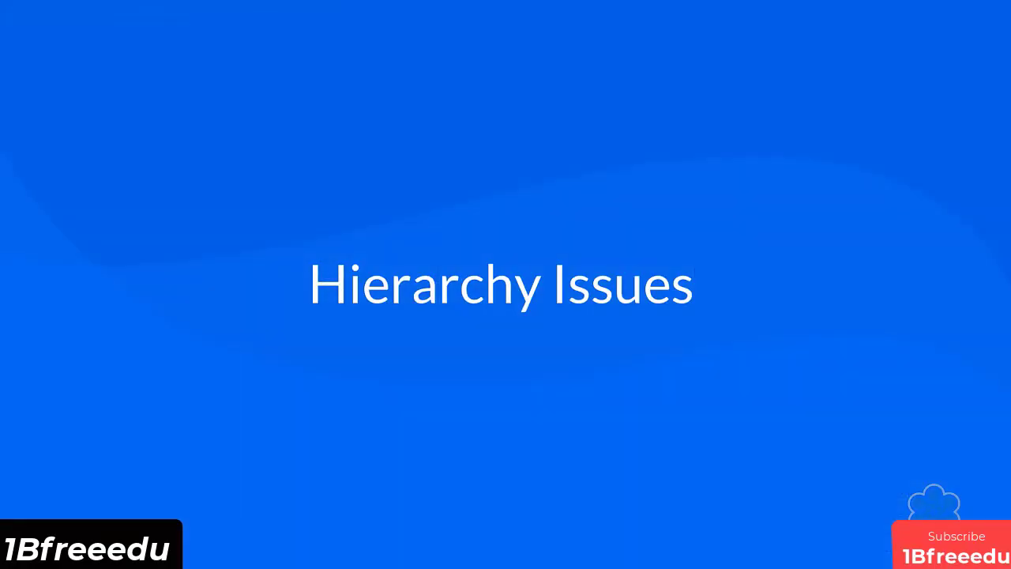